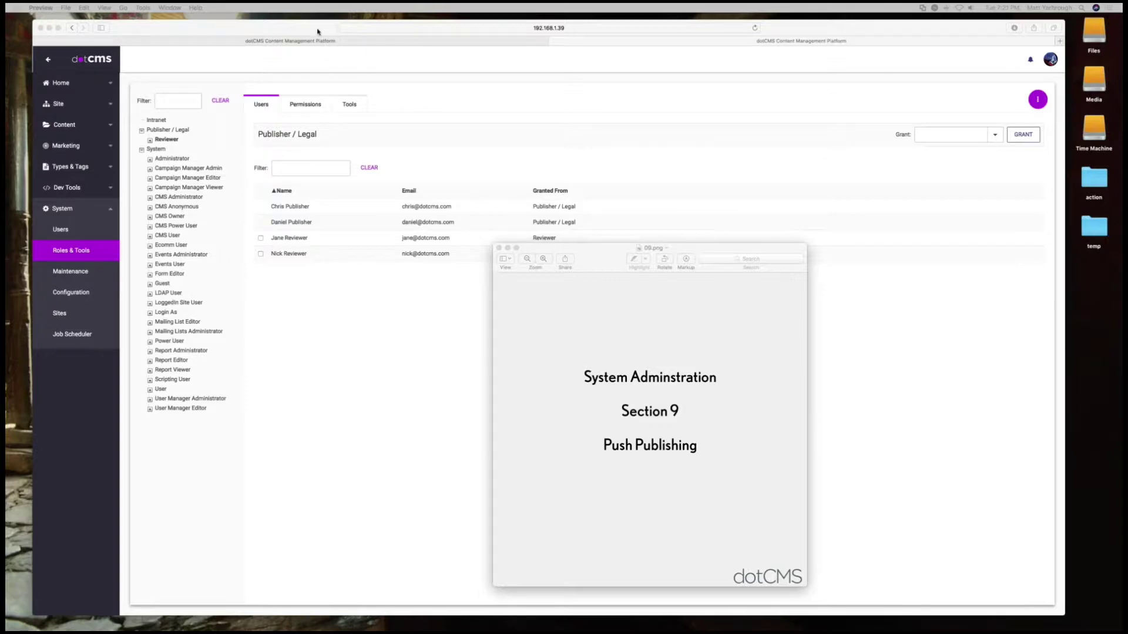
Search Google for 'dotcms architecture' in a new tab and open the dotCMS System Architecture page
click(340, 40)
key(super+w)
key(super+t)
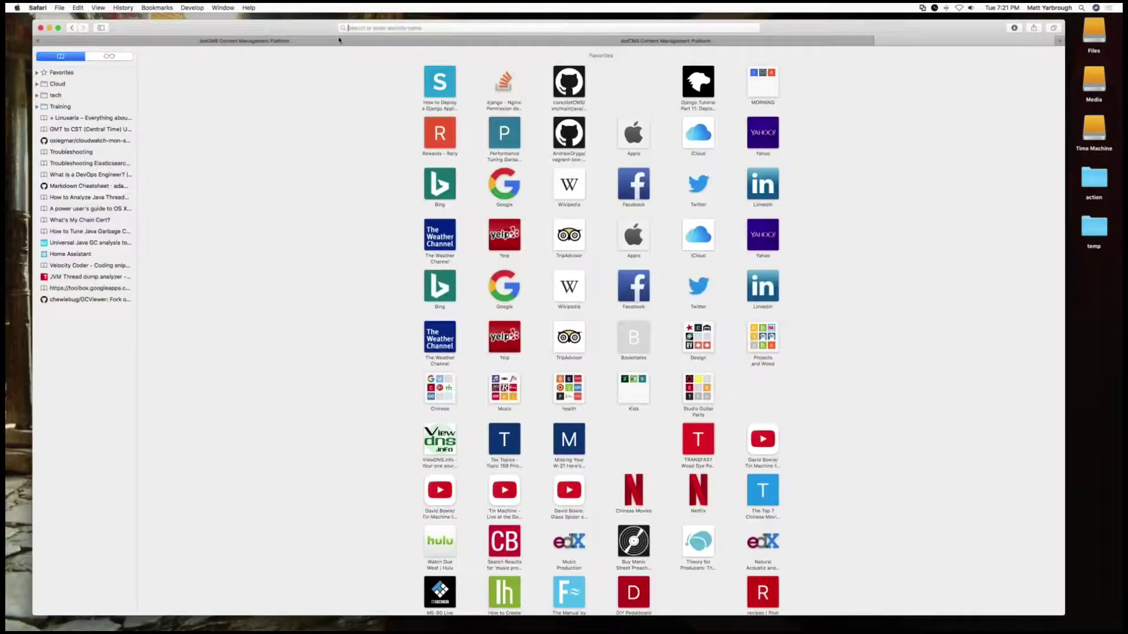
text(dotcms architecture)
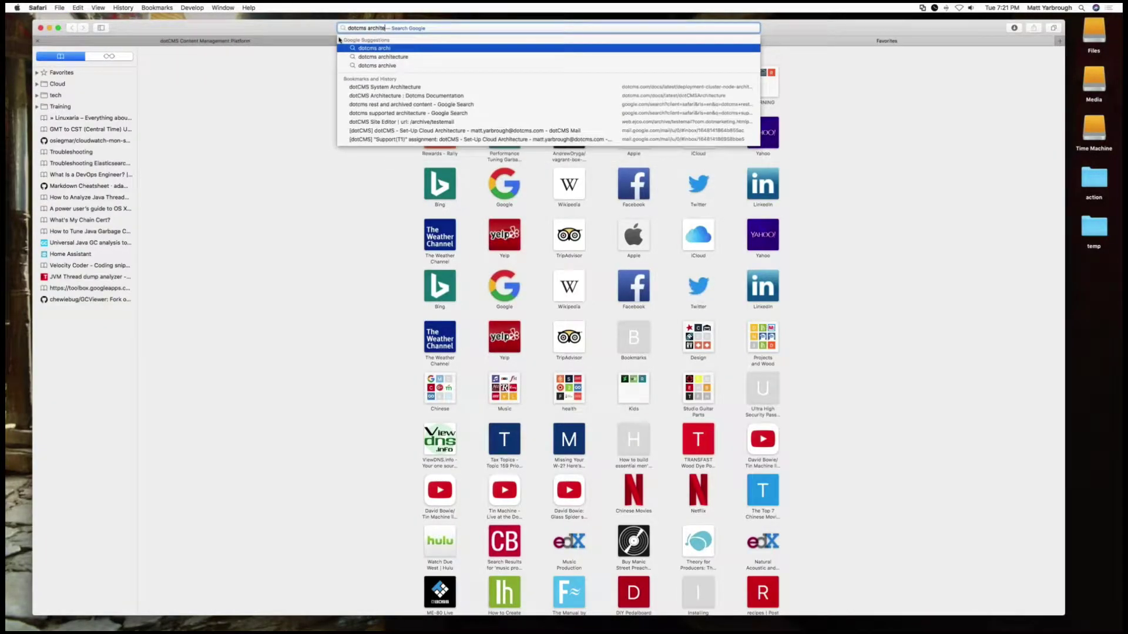
key(Return)
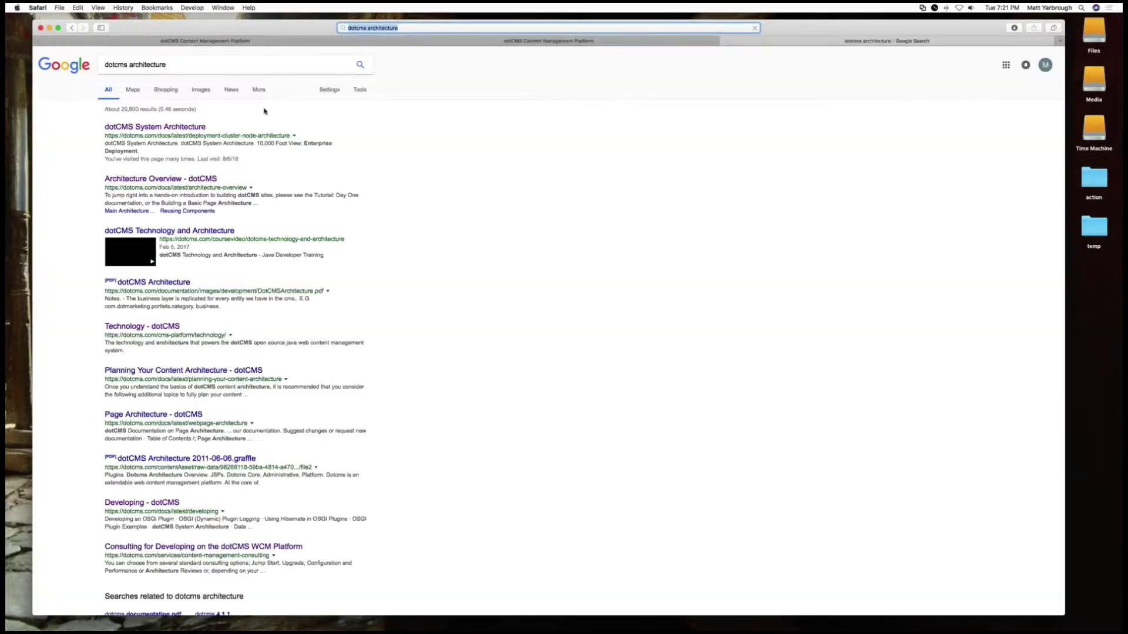
click(171, 128)
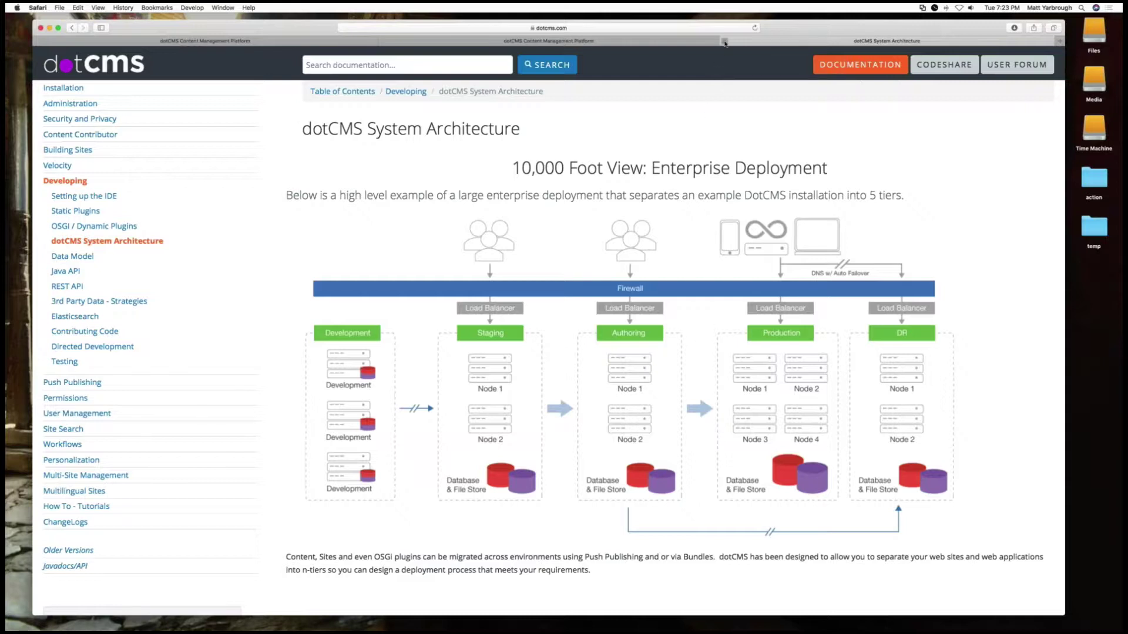
Close the architecture docs tab and quit vi with :q in Terminal
click(724, 41)
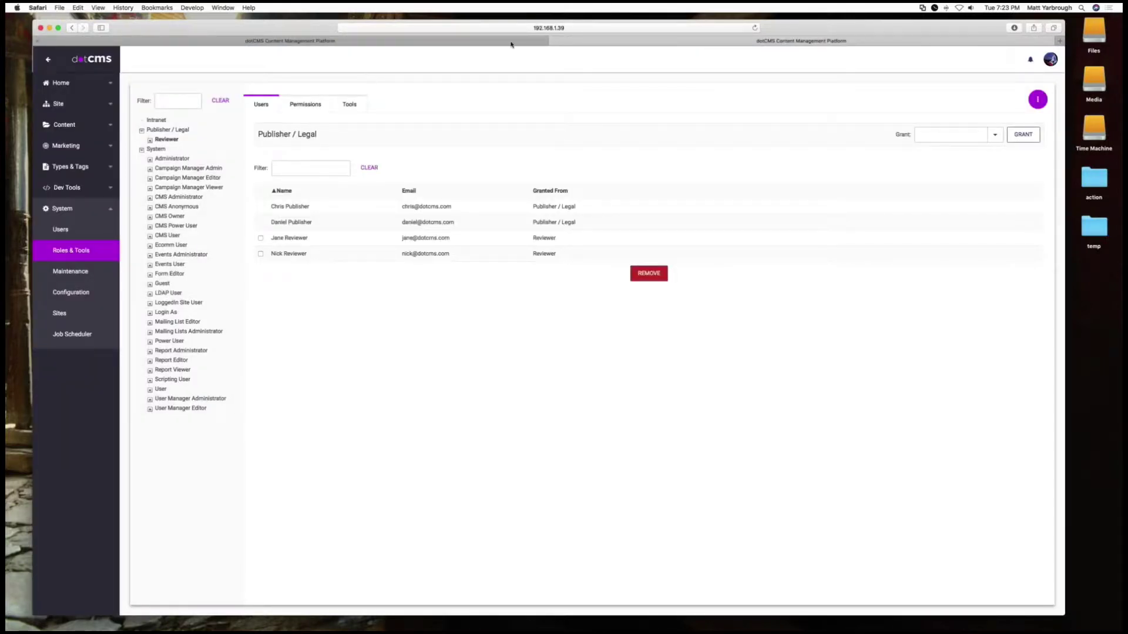
click(496, 40)
click(567, 28)
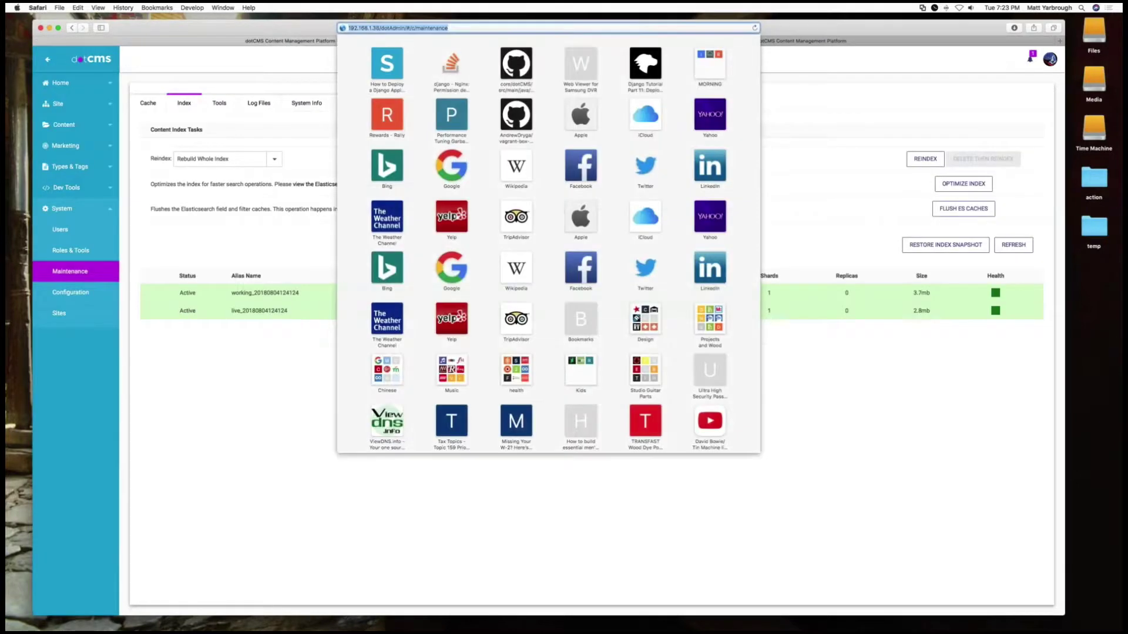
key(super+Tab)
key(super+Tab)
key(super+Tab)
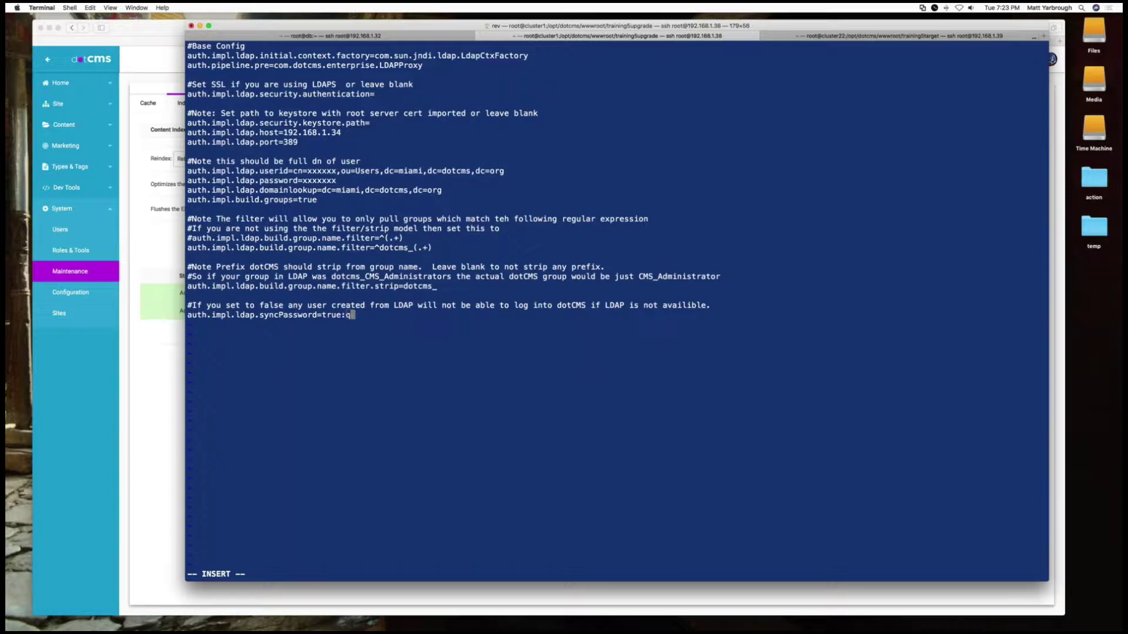
key(Escape)
text(:q!)
key(Return)
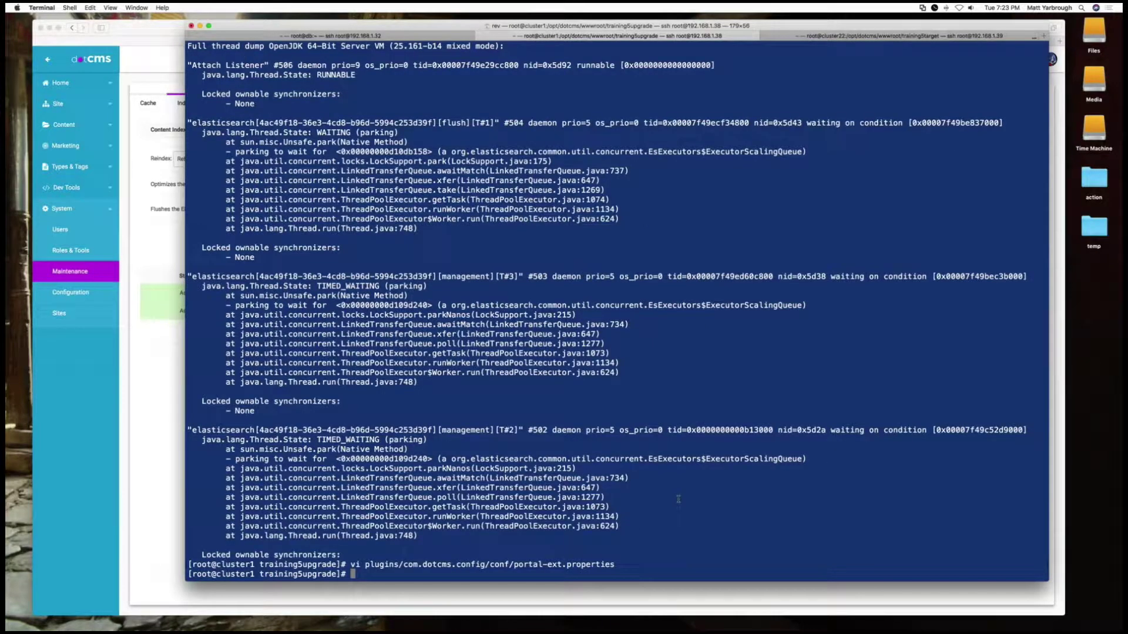
Shut down the training5upgrade Tomcat with bin/shutdown.sh and list the parent directory
click(131, 479)
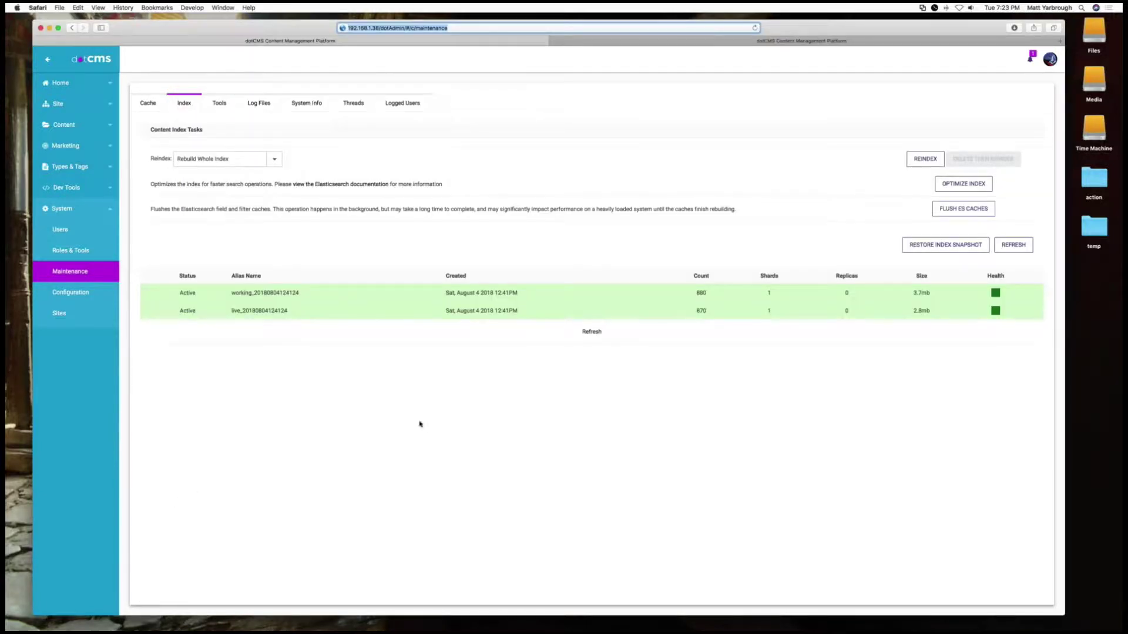
key(super+Tab)
text(b)
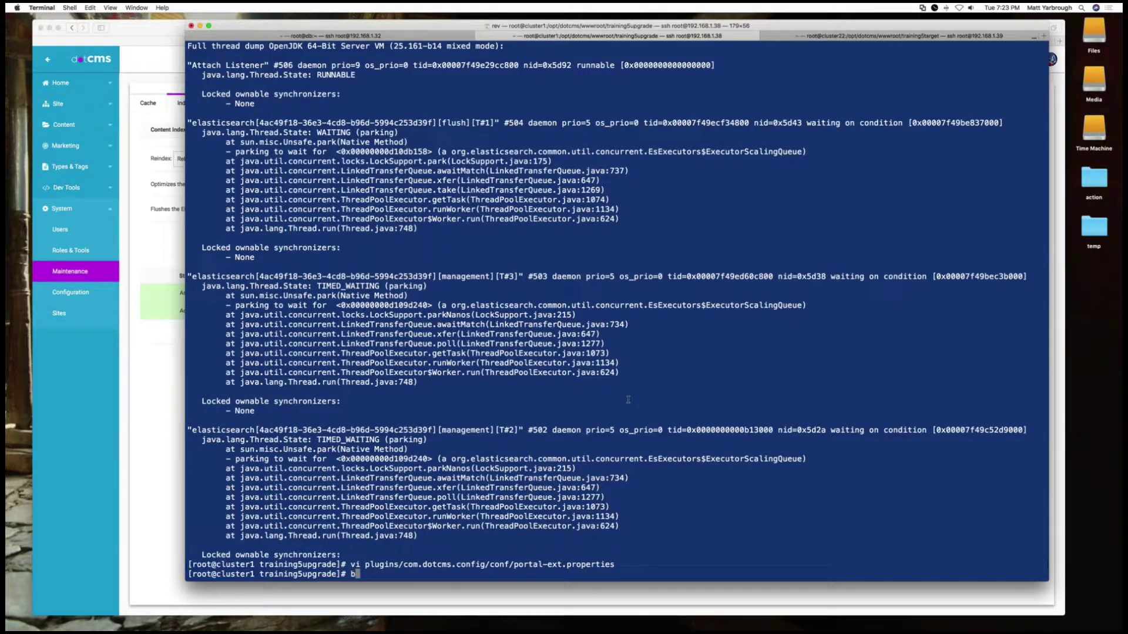
text(in/shutdown.sh)
key(Return)
text(cd)
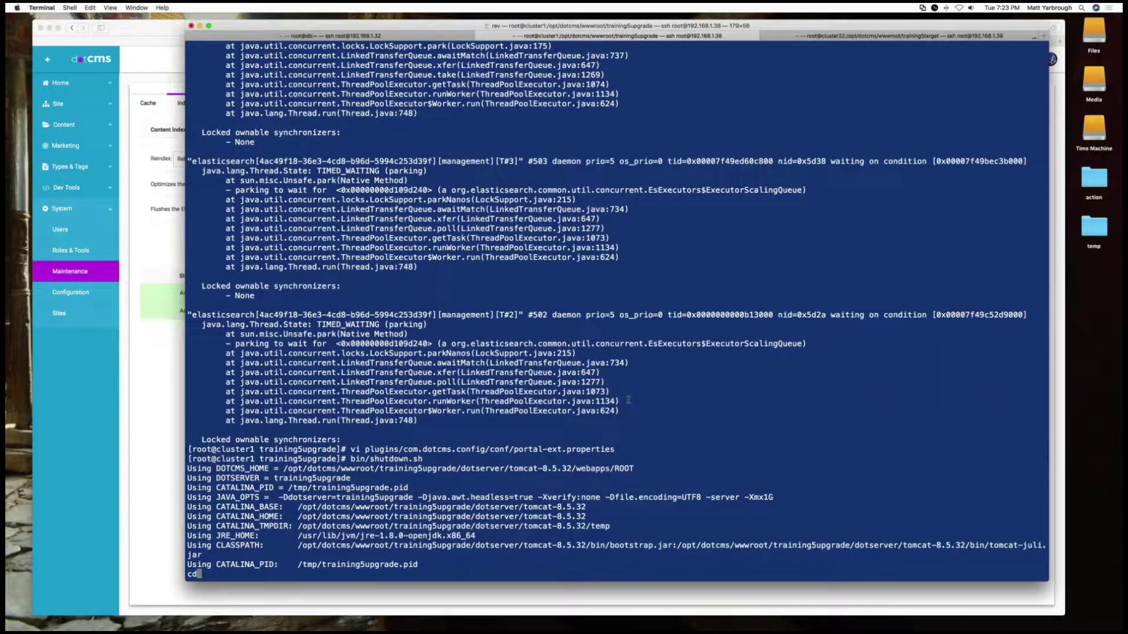
text( ../)
key(Return)
text(ls)
key(Return)
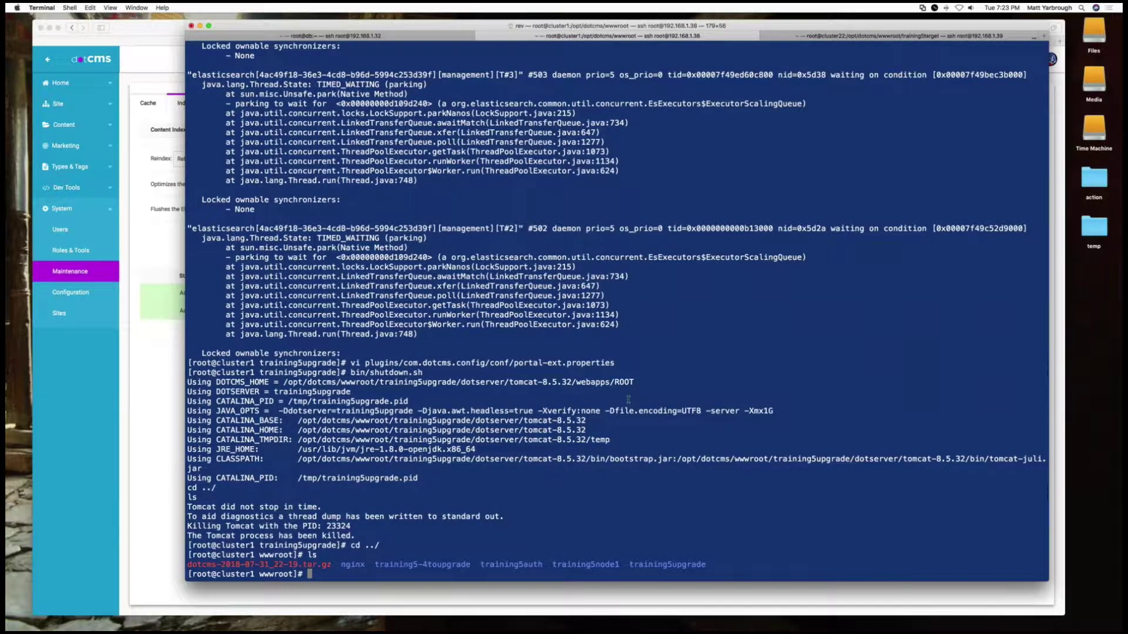
Change into training5auth and start its Tomcat with bin/startup.sh
text(cd tr)
key(Tab)
text(a)
key(Tab)
key(Return)
text(bin/st)
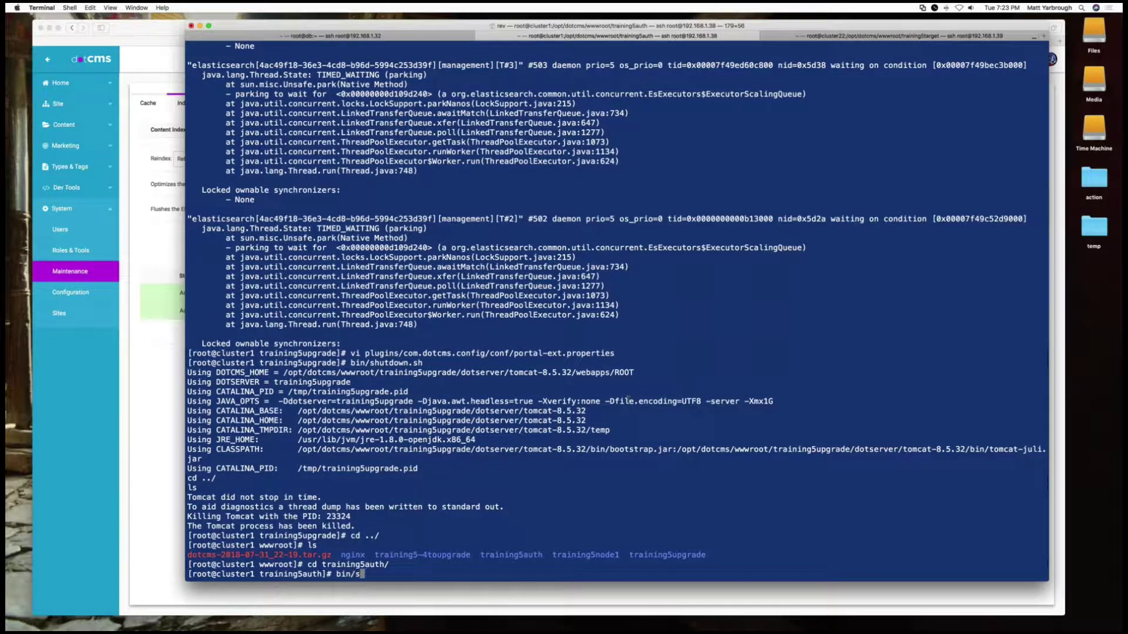
key(Tab)
text(sh)
key(Return)
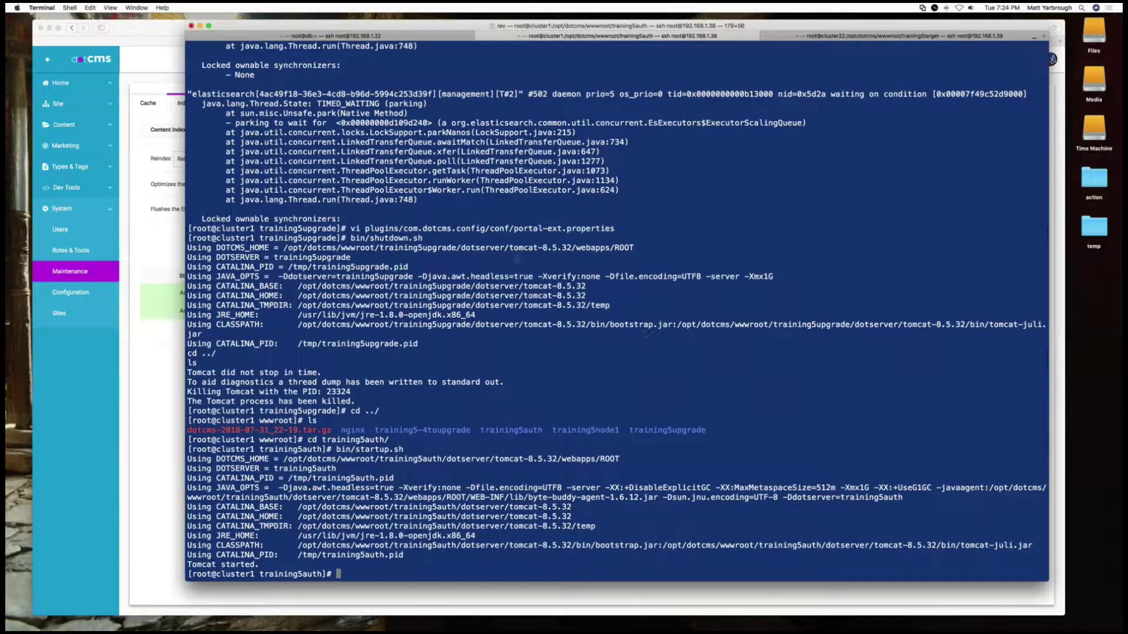
Go to System > Configuration > Publishing Environments in the dotCMS admin tab
click(75, 440)
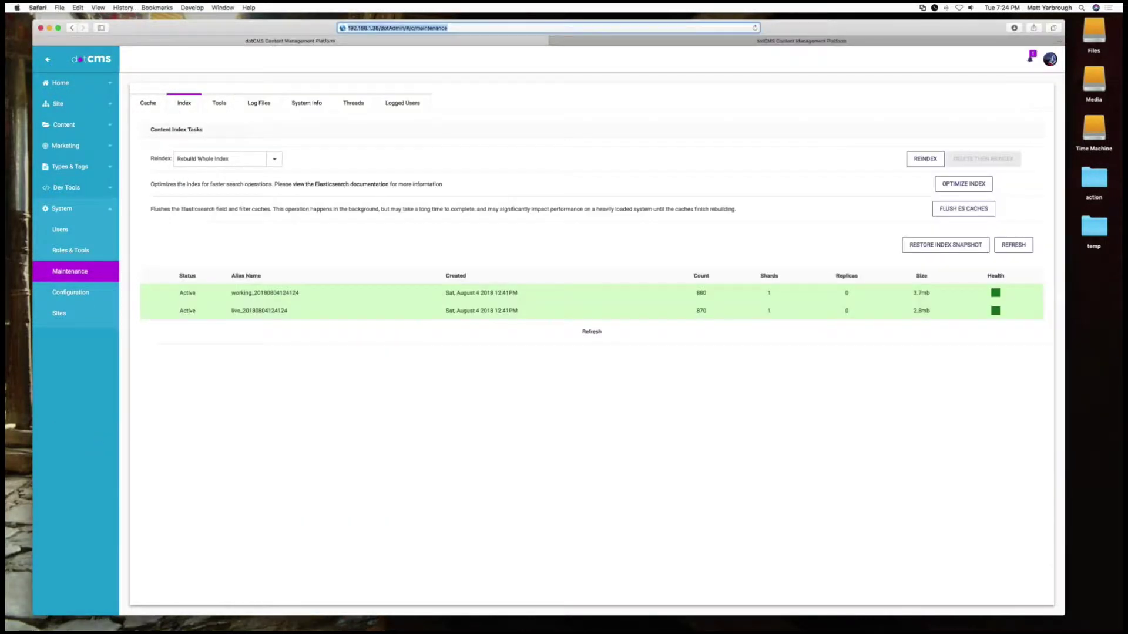
click(656, 42)
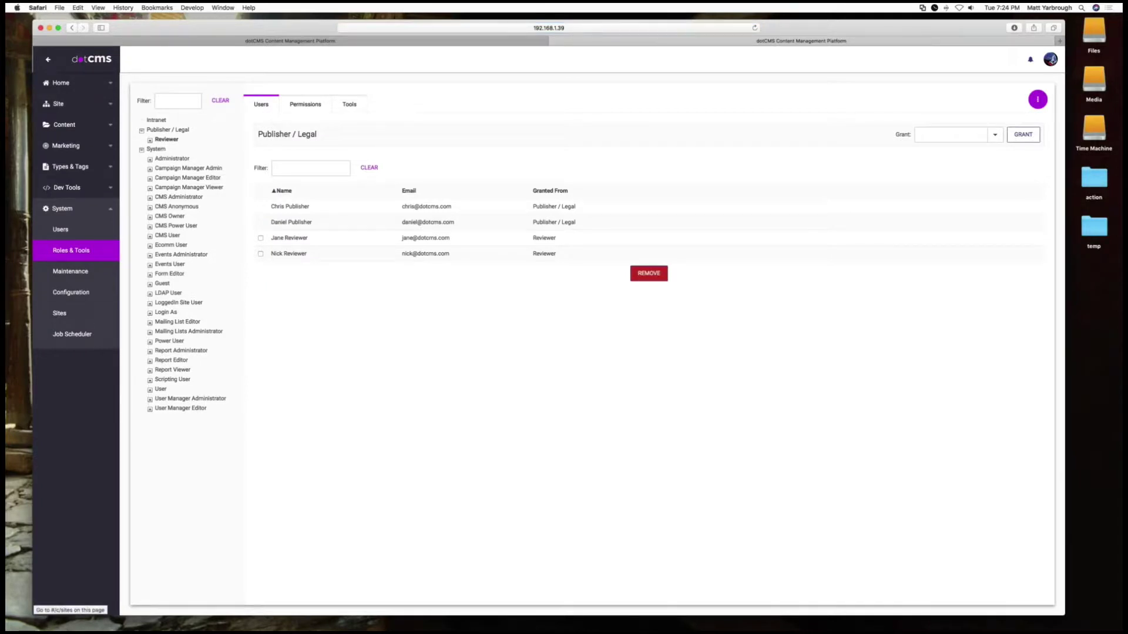
click(84, 294)
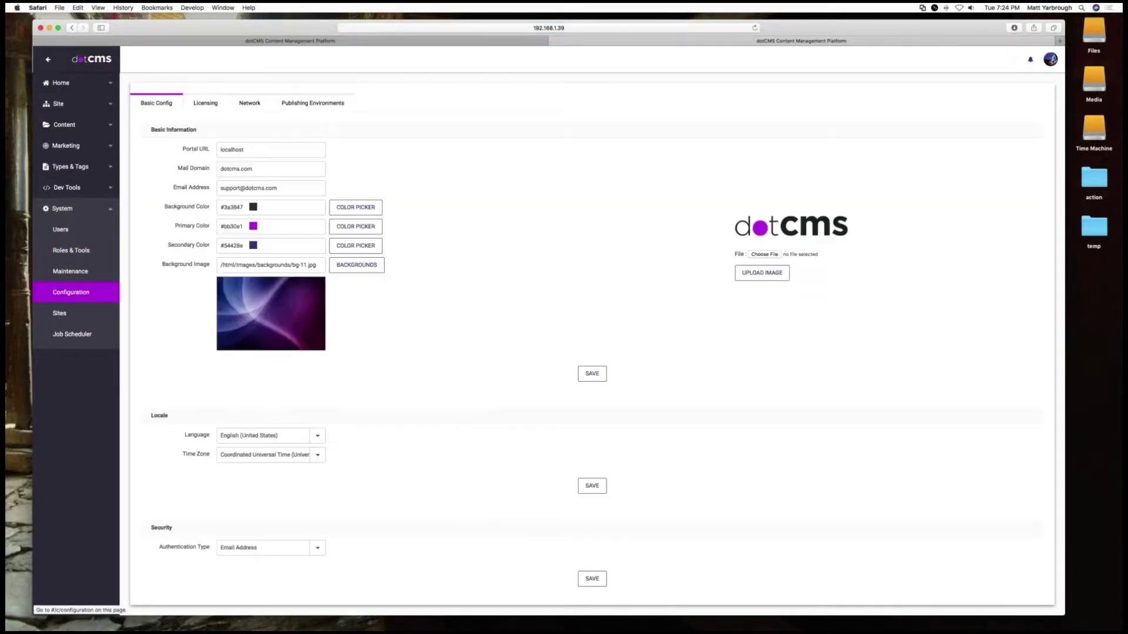
click(312, 102)
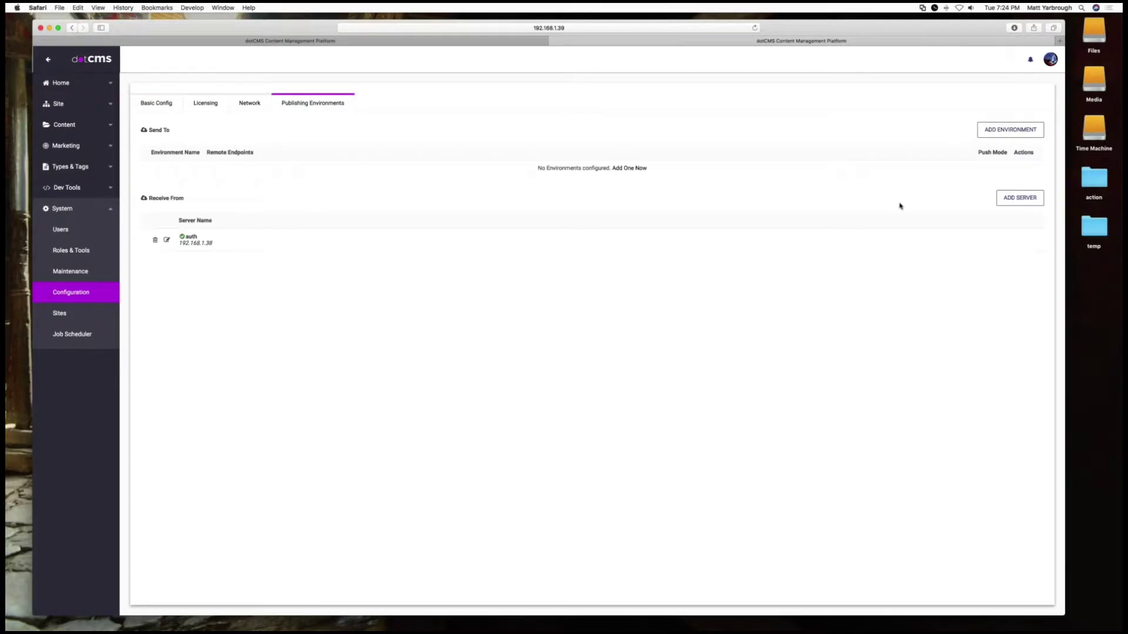
Add a receiving server named 'another' at 192.168.1.38 with token /opt/shared/text.txt
click(1020, 198)
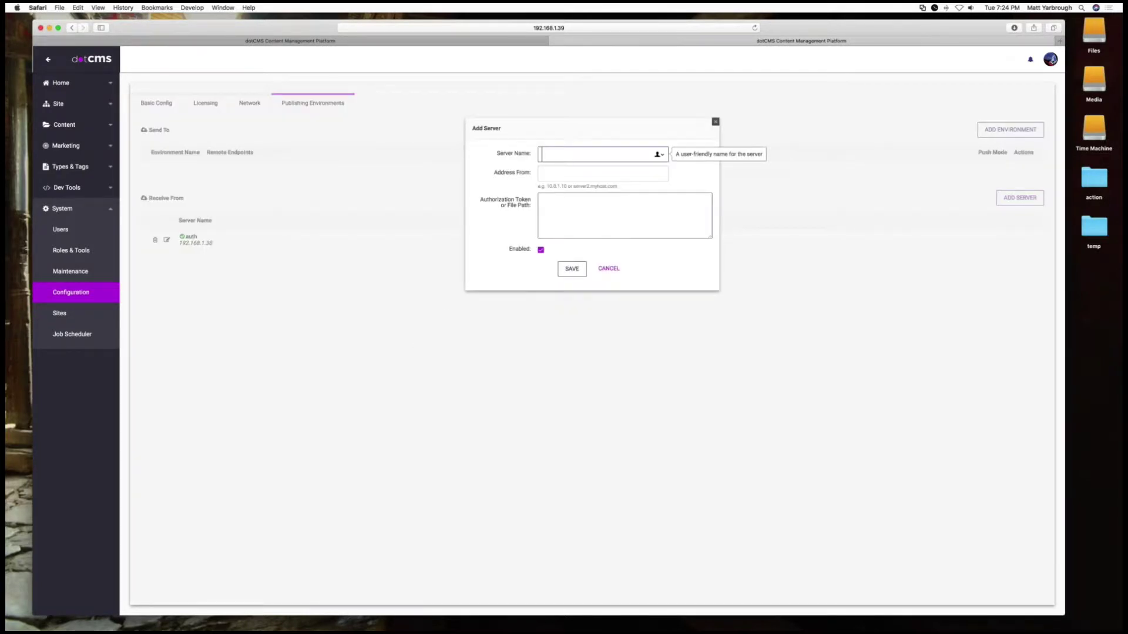
text(another)
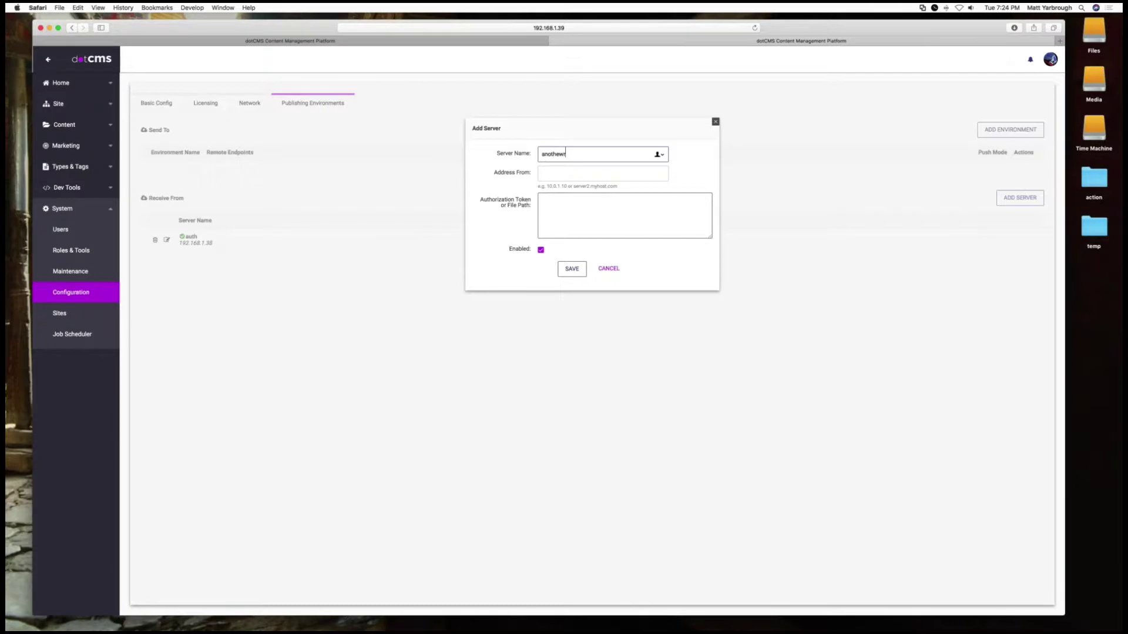
click(567, 172)
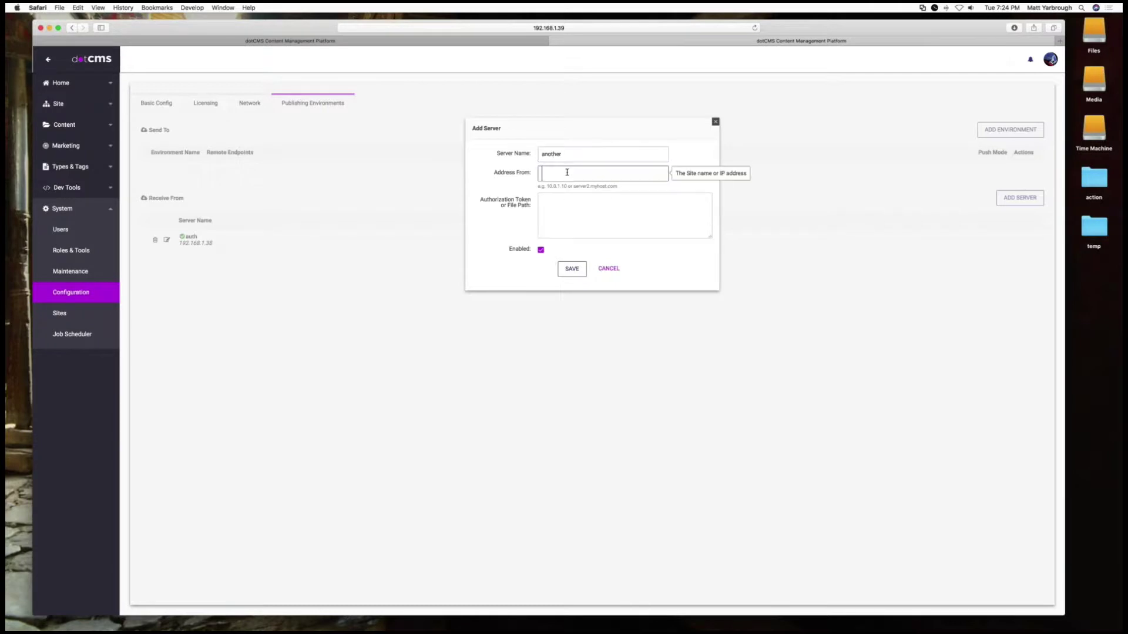
text(192.168.1)
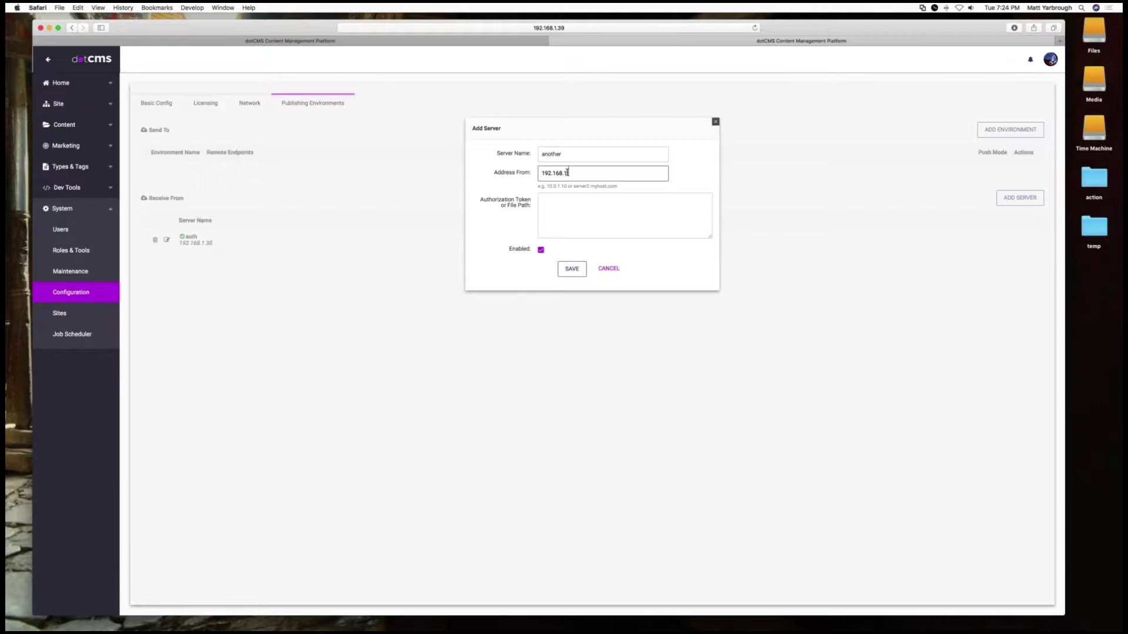
text(.38)
click(577, 202)
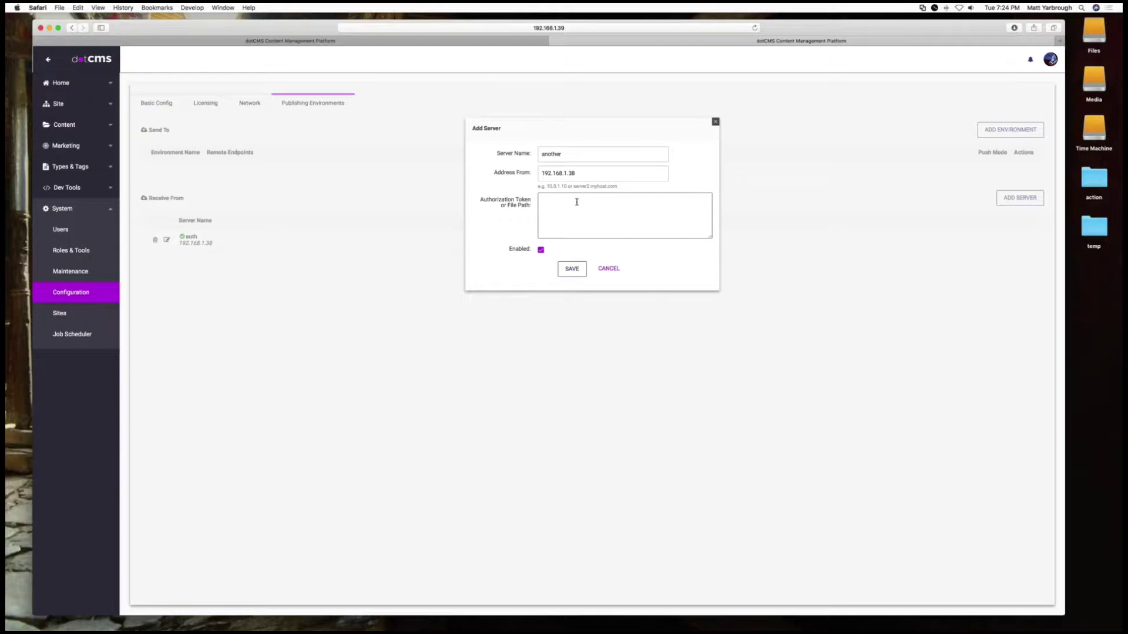
text(opt/share)
text(d/text/t)
text(.tx)
Copy a 63-character random ASCII password from GRC Perfect Passwords and close that tab
key(super+a)
key(super+t)
text(grc)
key(Down)
key(Return)
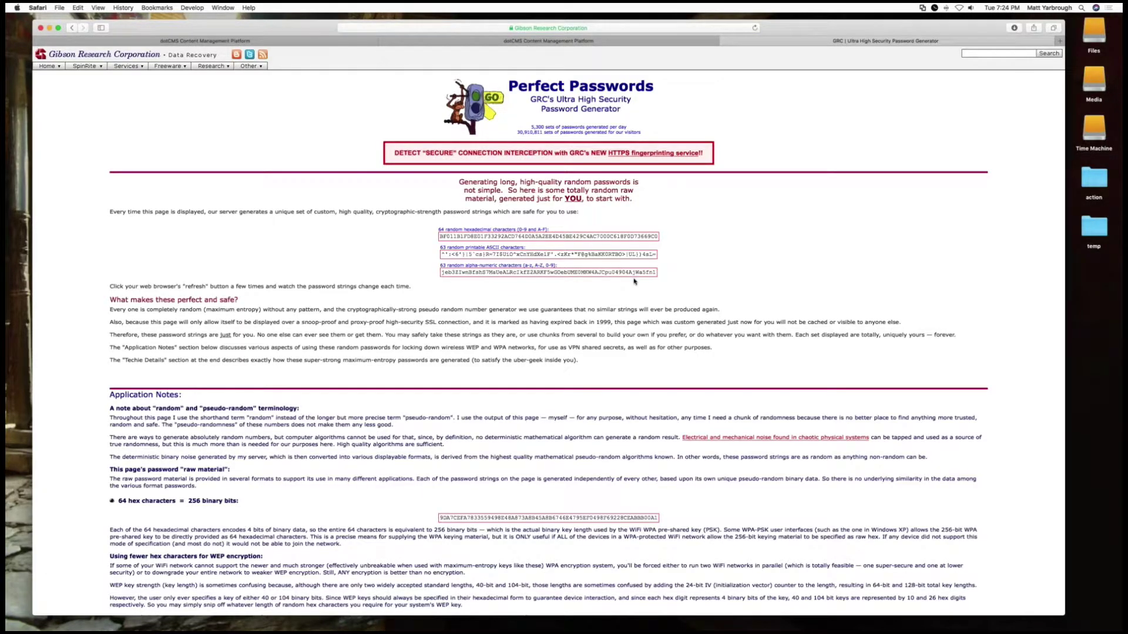
drag(656, 255, 441, 256)
key(super+c)
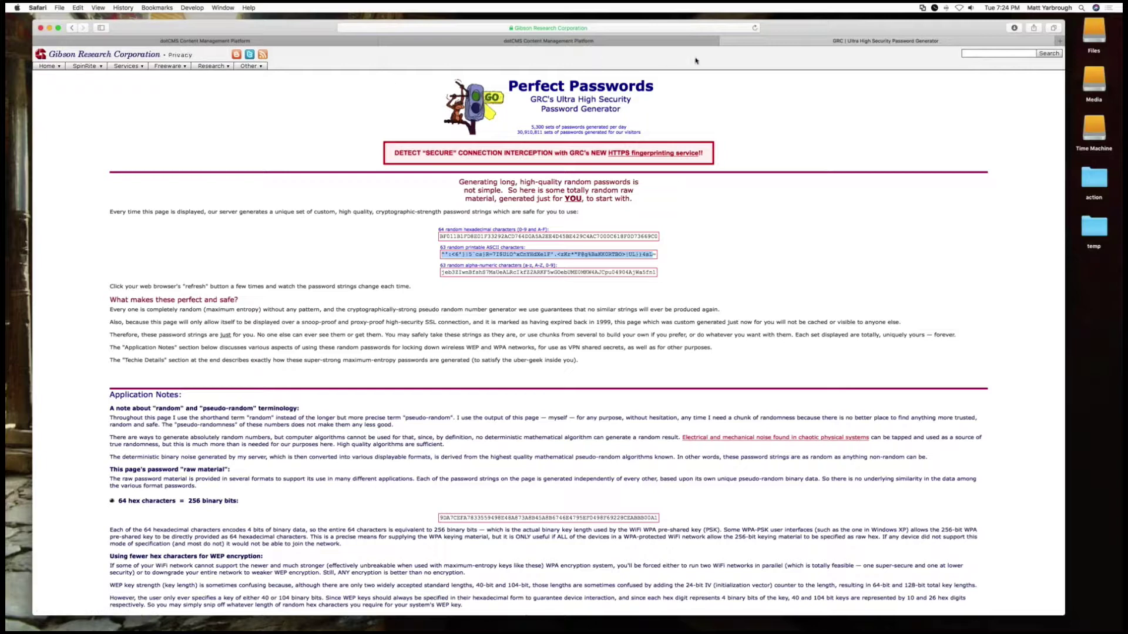
click(726, 41)
key(super+a)
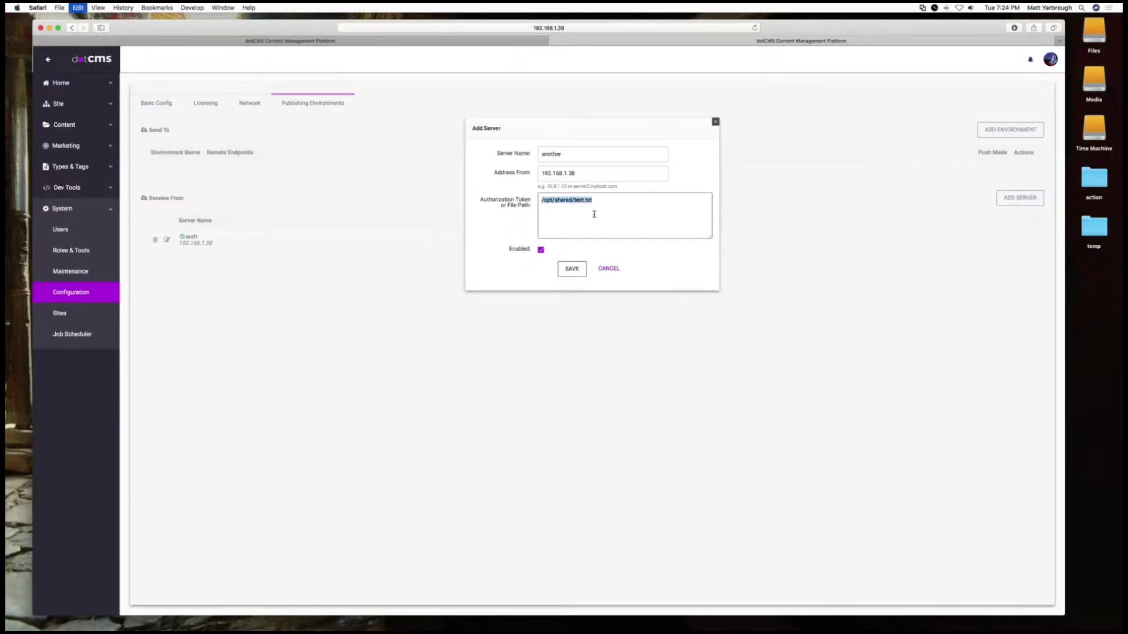
Paste the password as the token, replace it with 1, and save server 'another'
key(super+v)
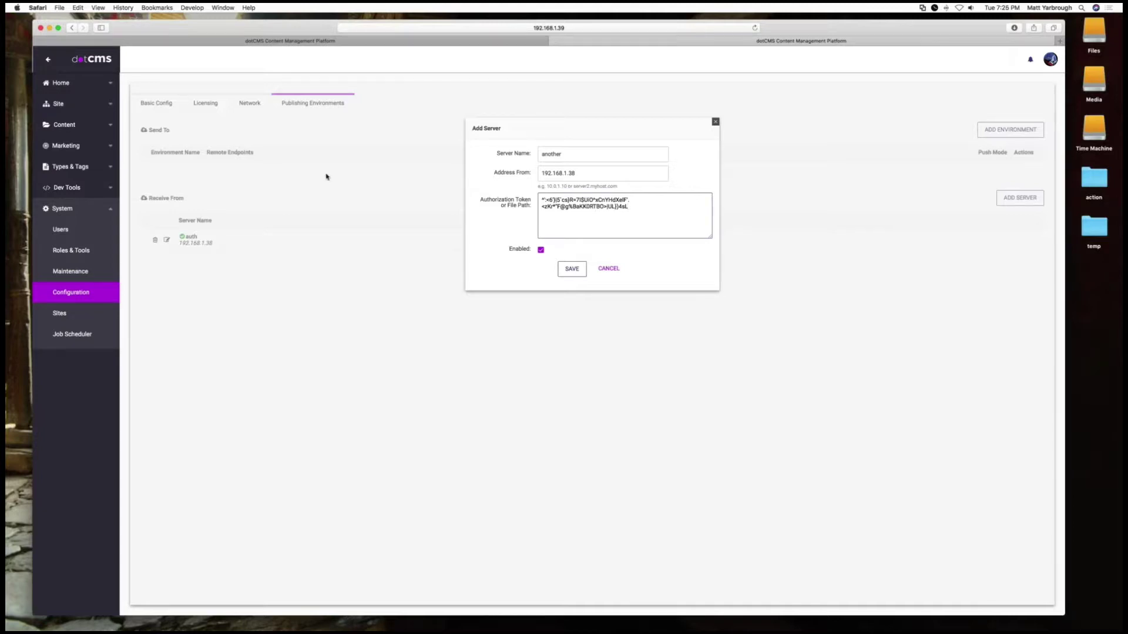
click(572, 175)
click(638, 202)
key(super+a)
text(1)
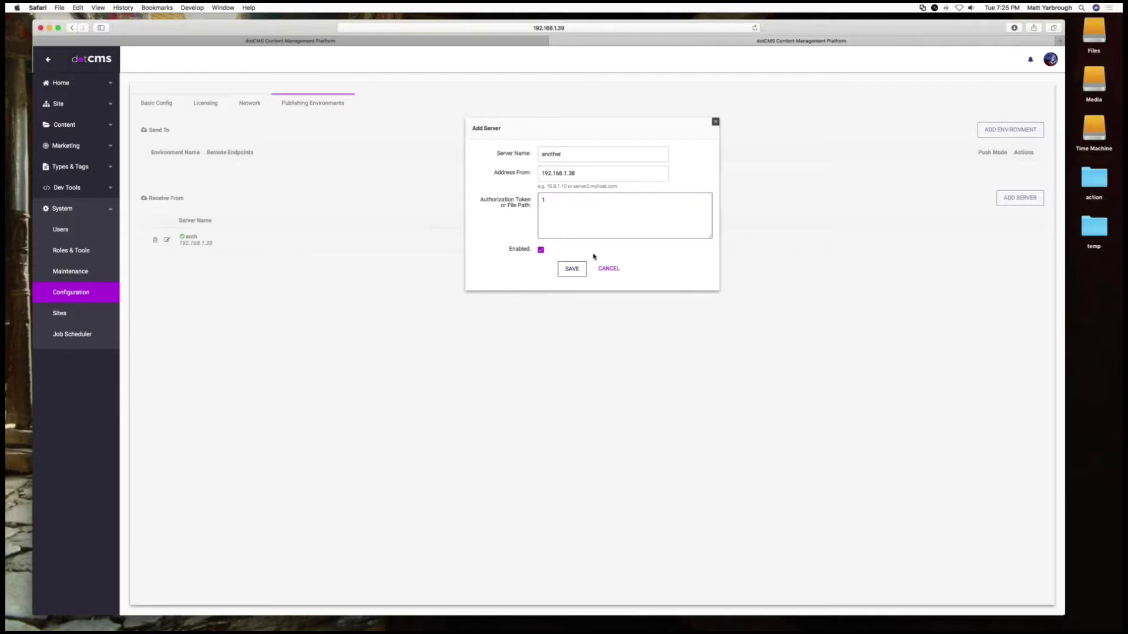
click(568, 269)
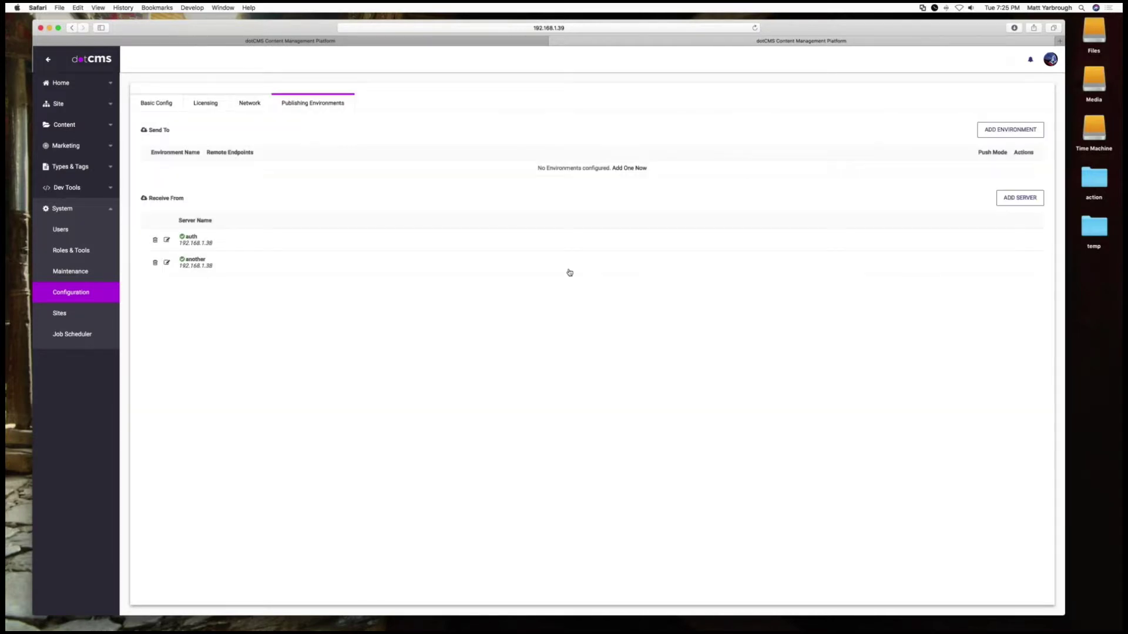
Reload dotCMS, sign back in, and open the Publishing Environments settings
key(super+Tab)
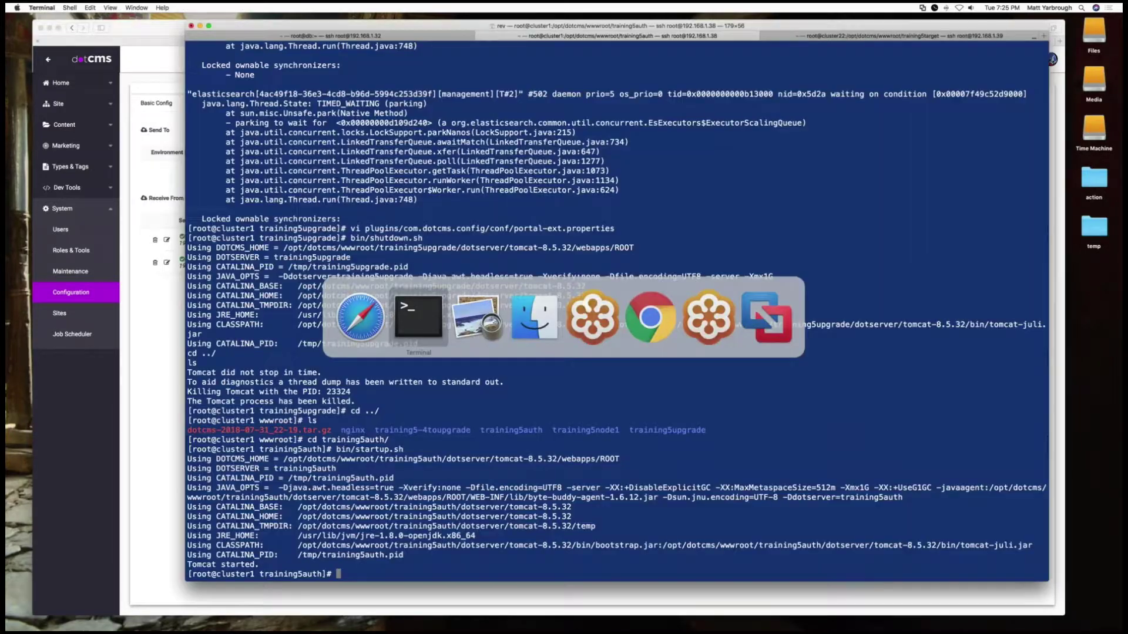
key(super+Tab)
click(277, 39)
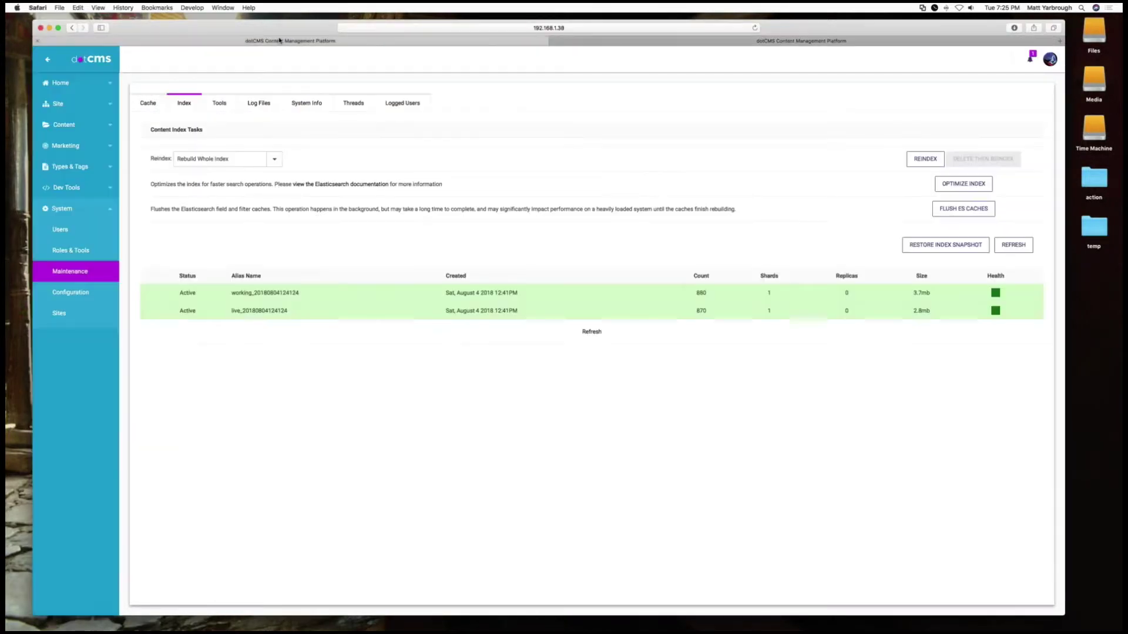
click(399, 29)
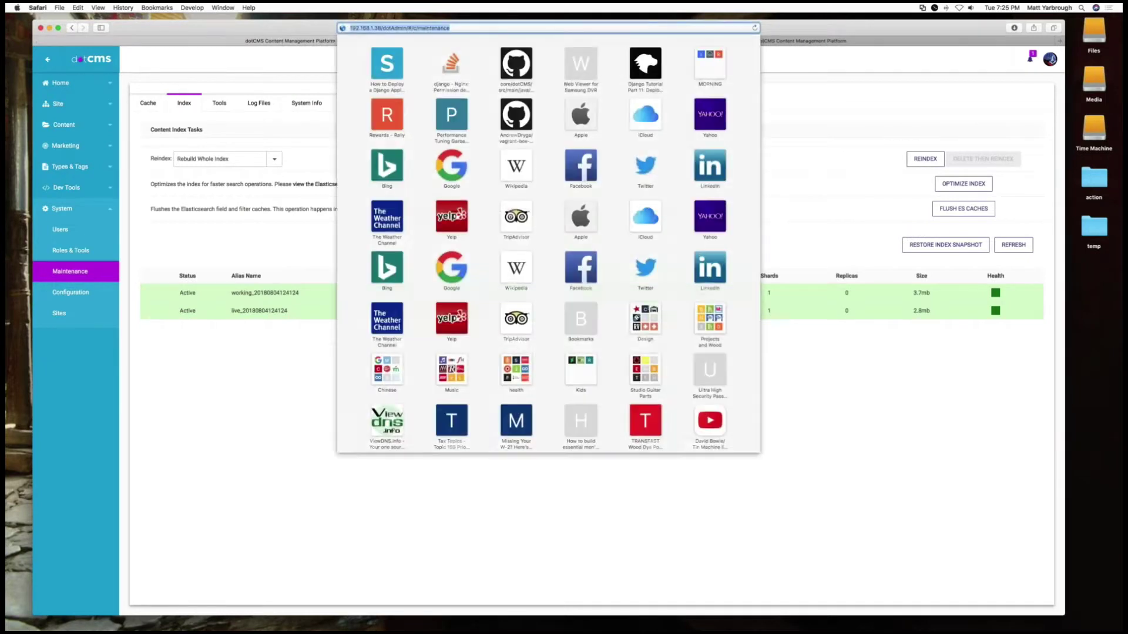
click(381, 28)
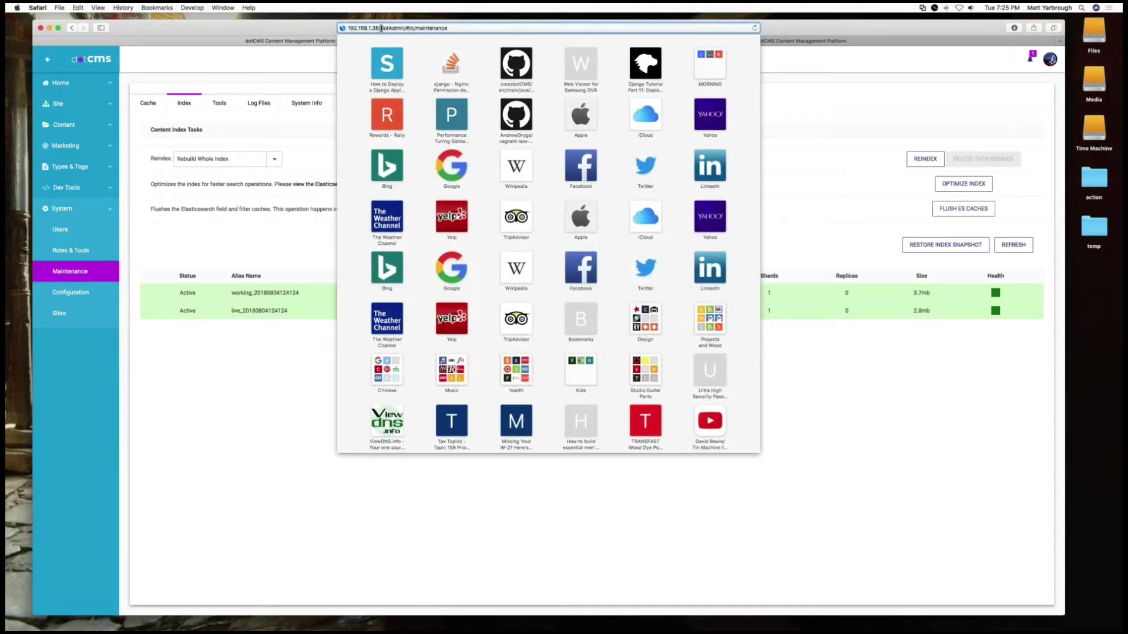
key(super+r)
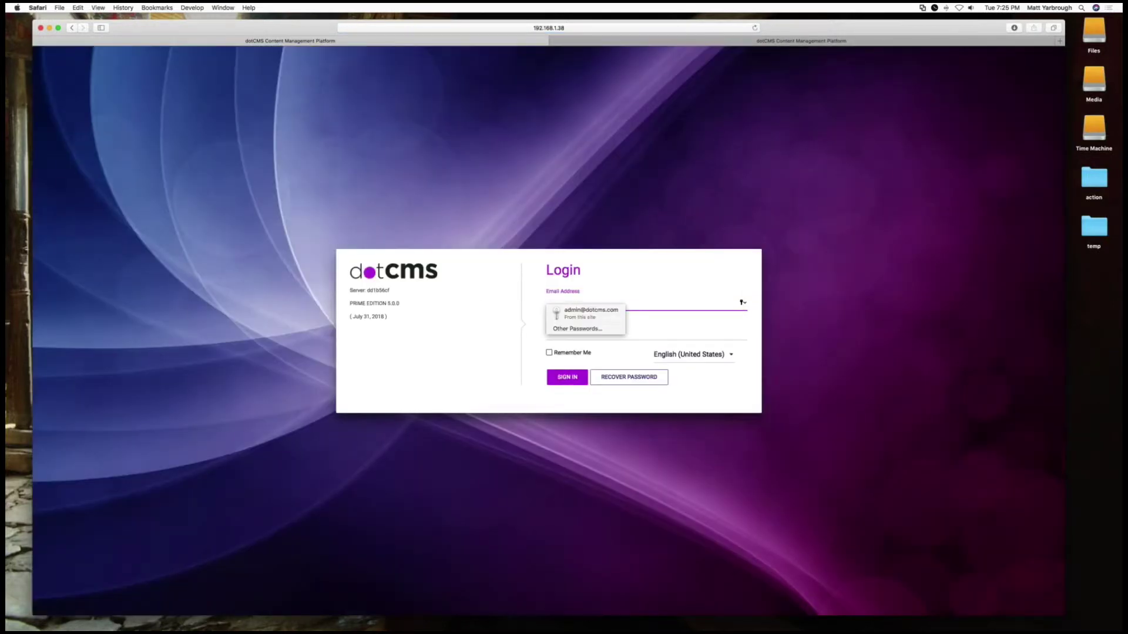
click(563, 314)
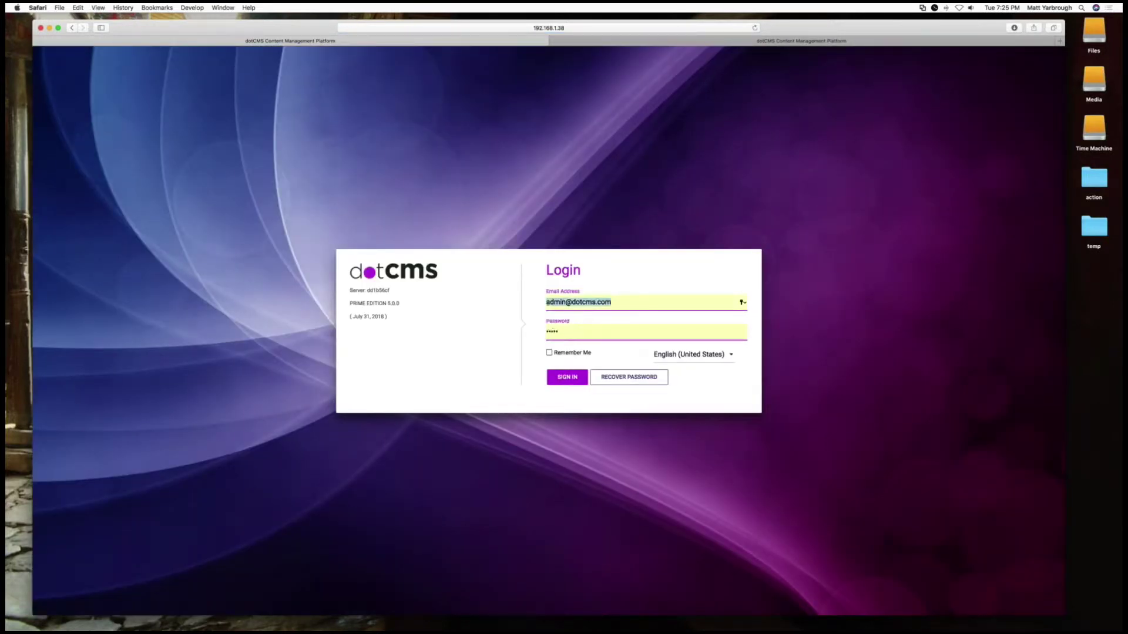
click(577, 377)
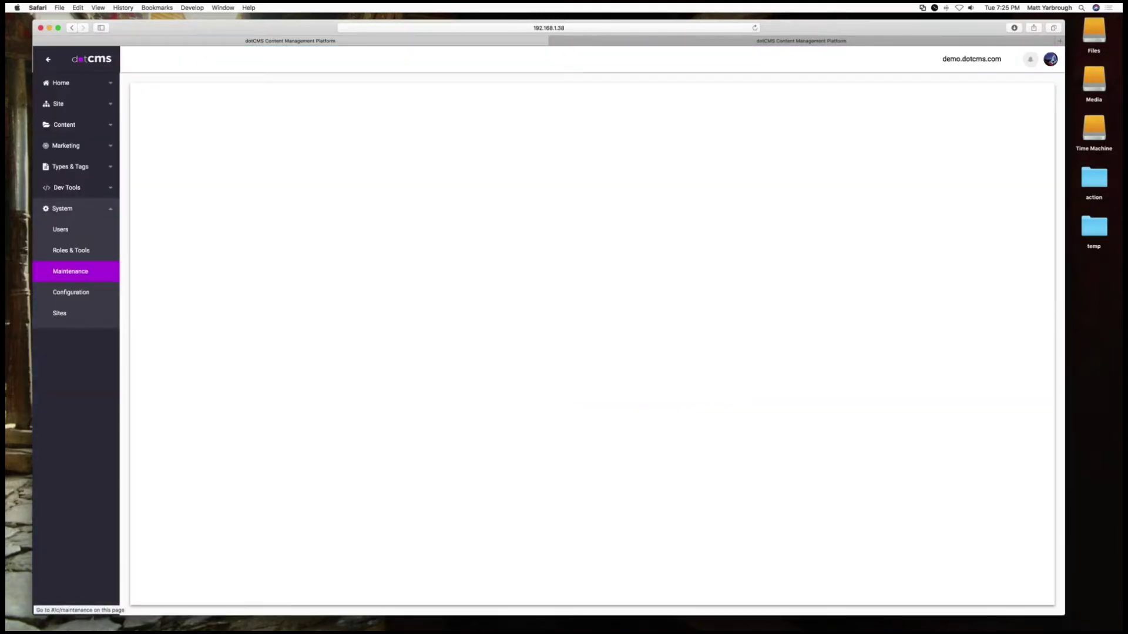
click(83, 289)
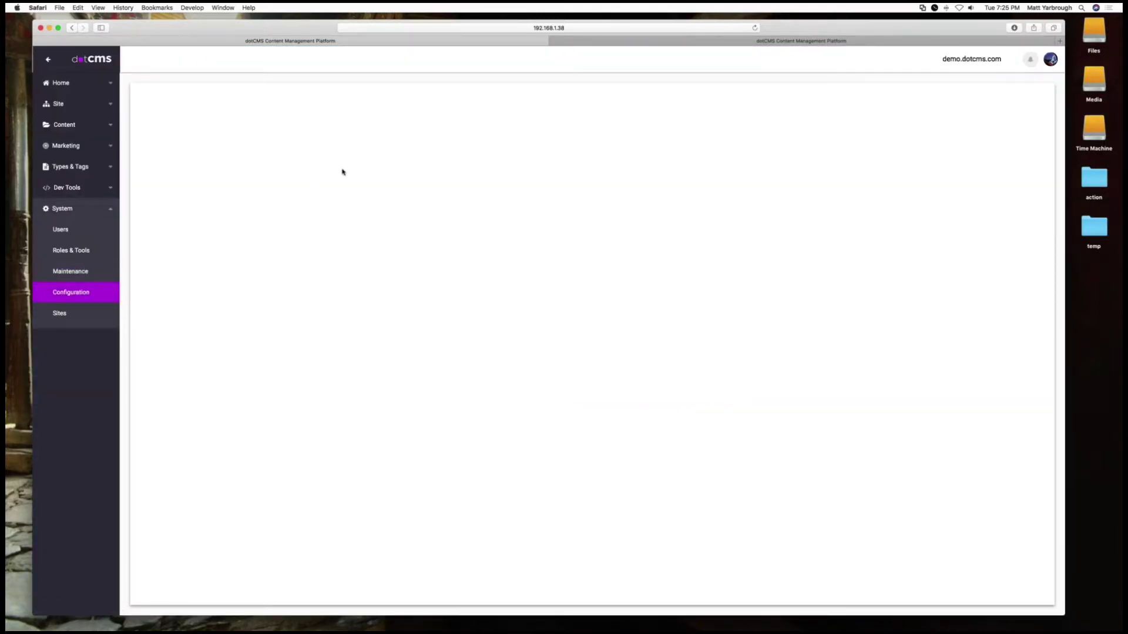
click(308, 104)
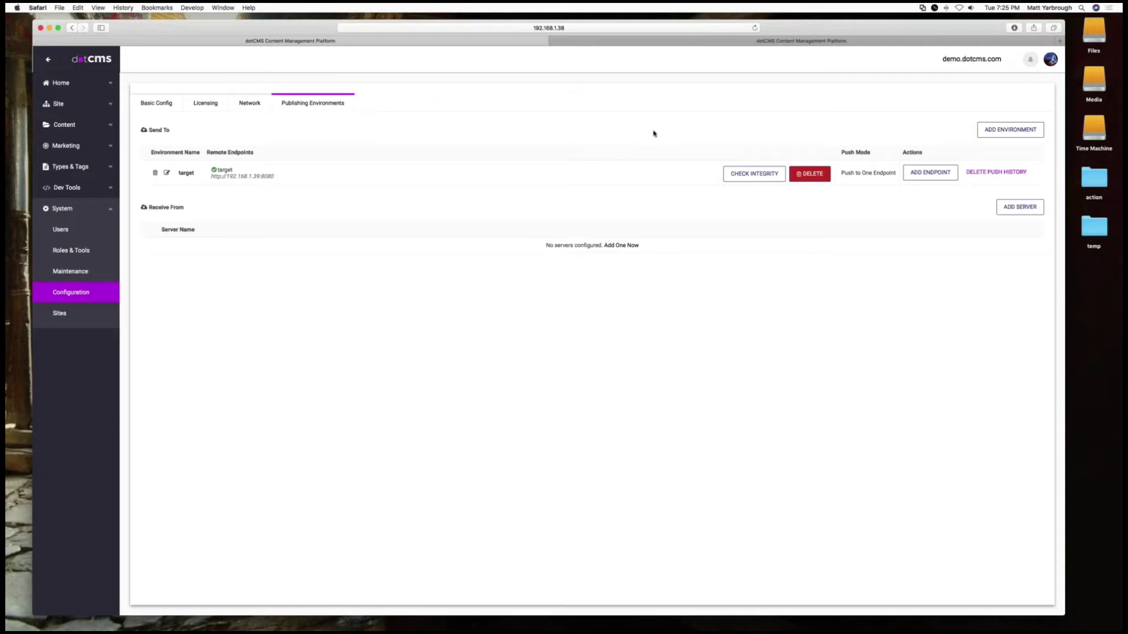
Add environment 'test2', allow a publisher user to send to it, and save
click(1011, 129)
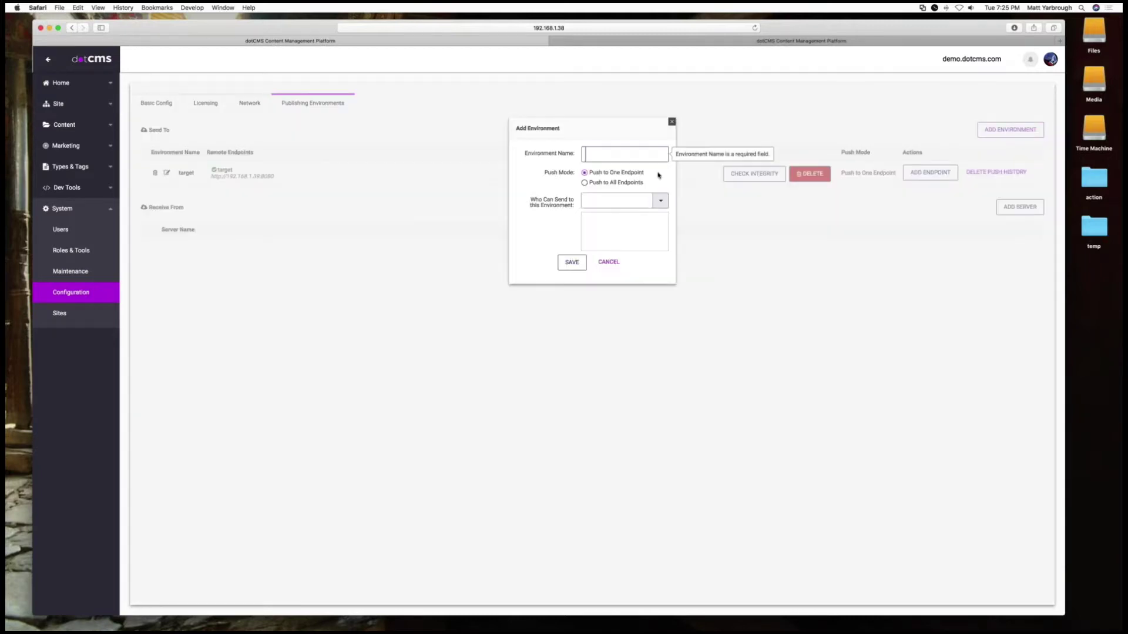
text(test2)
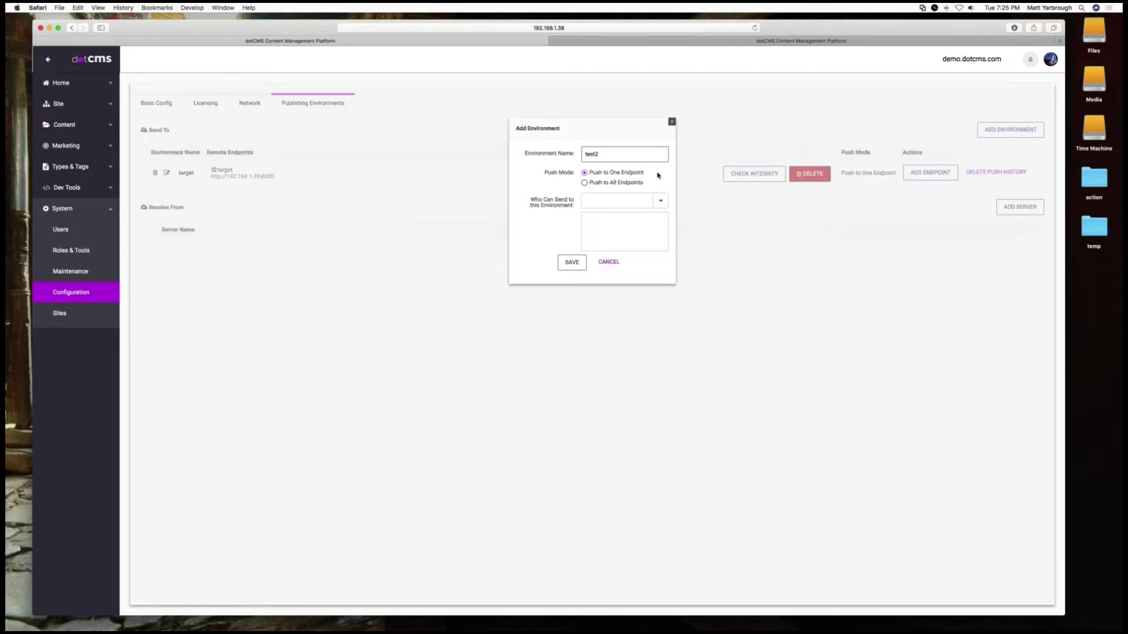
click(661, 201)
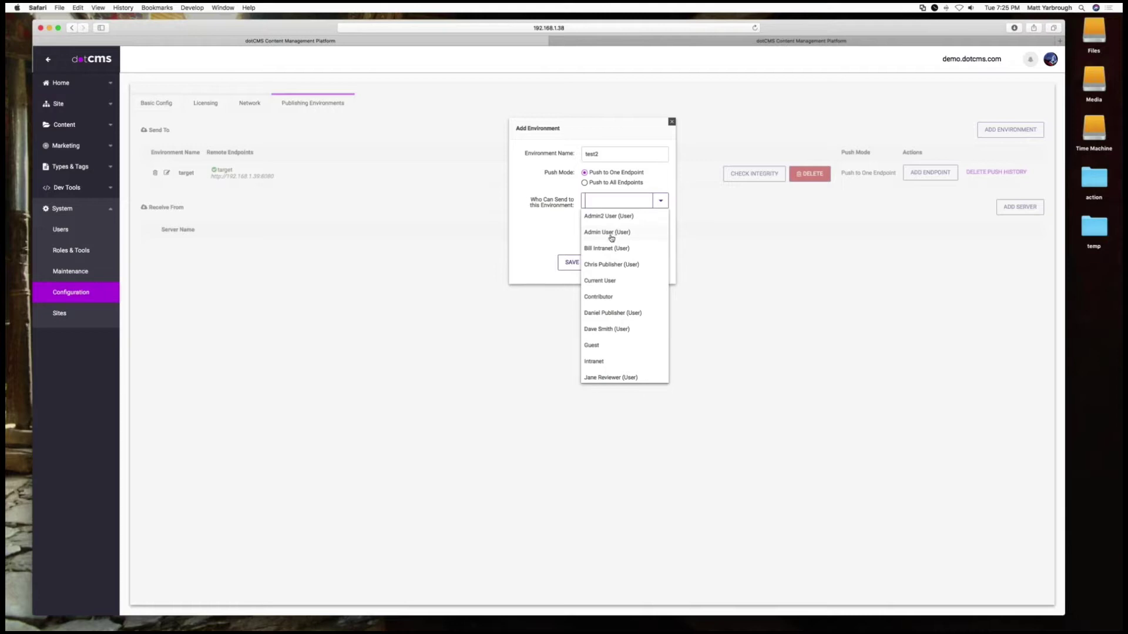
click(621, 265)
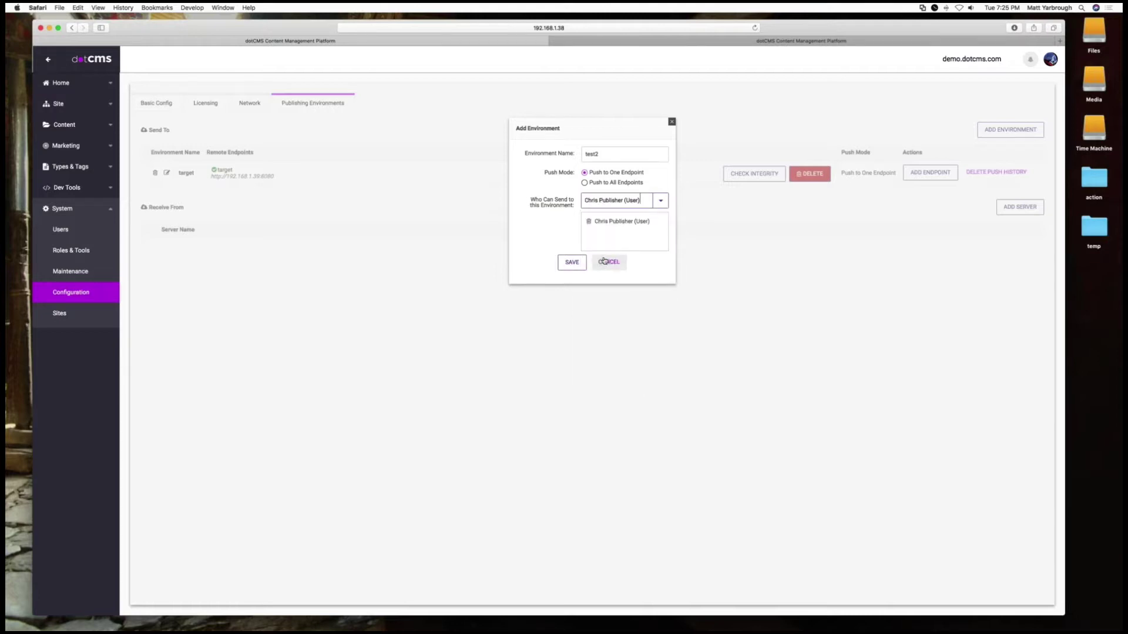
click(574, 267)
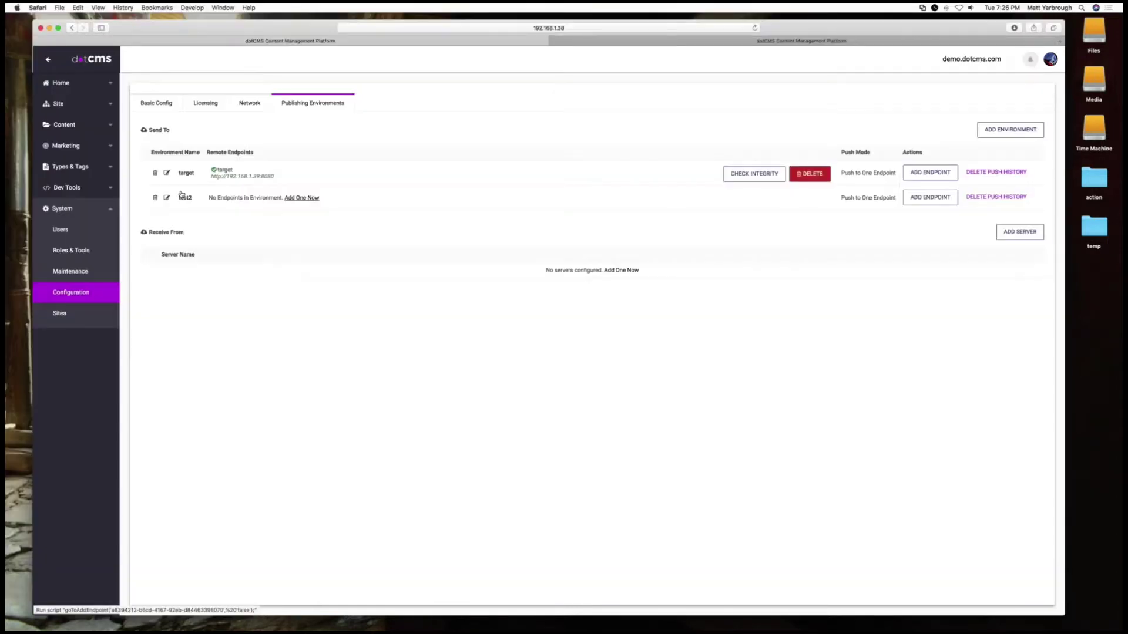
click(302, 197)
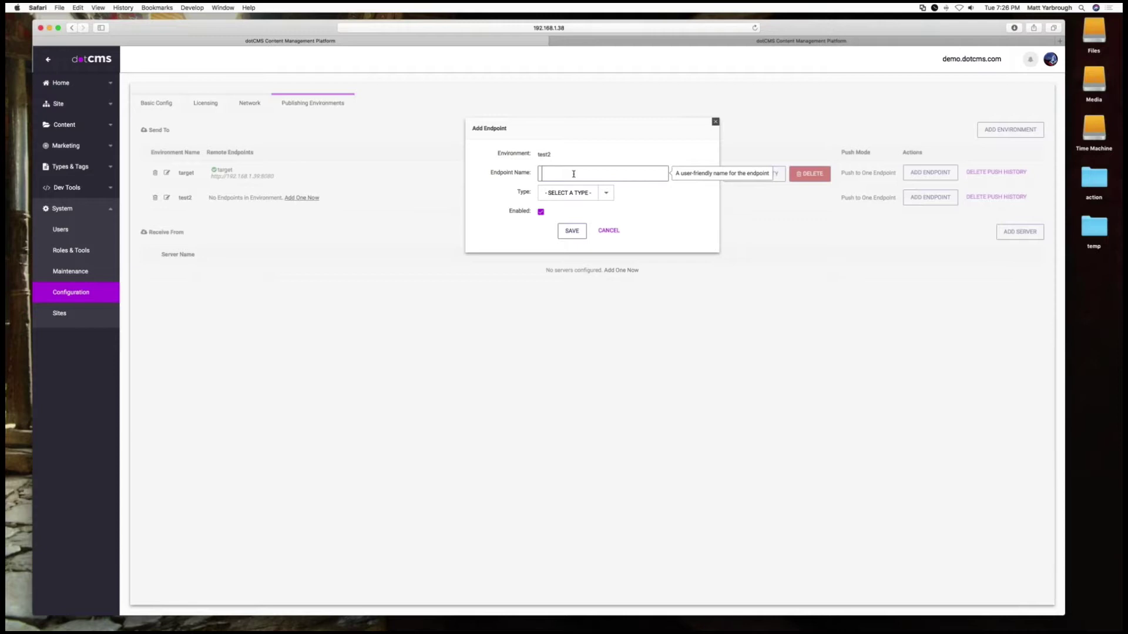
text(192.168.)
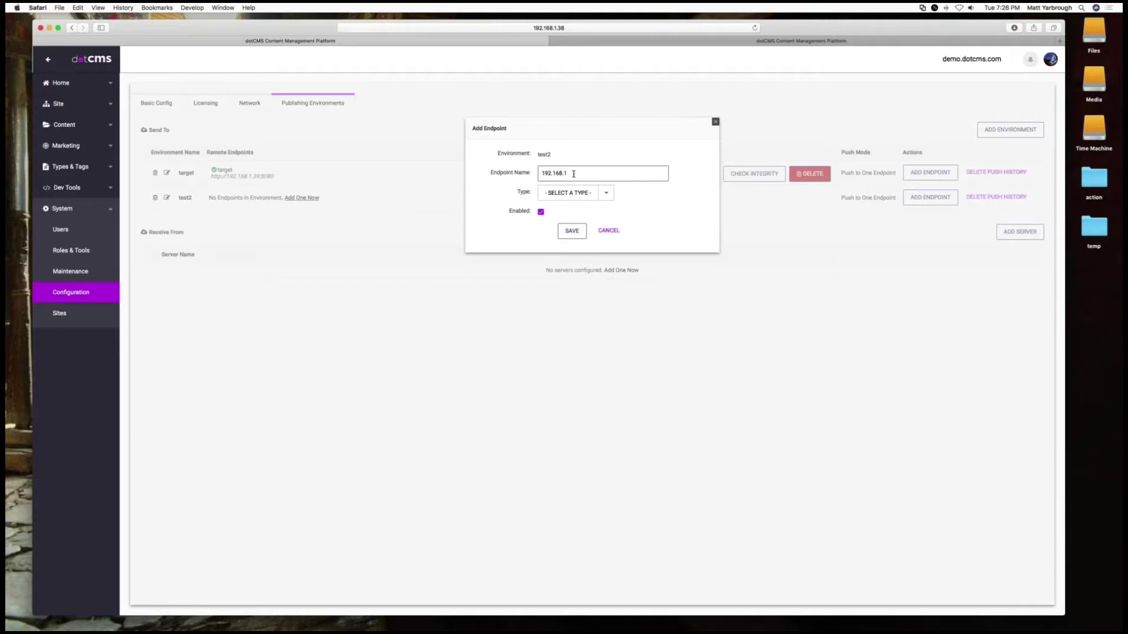
text(139)
click(603, 195)
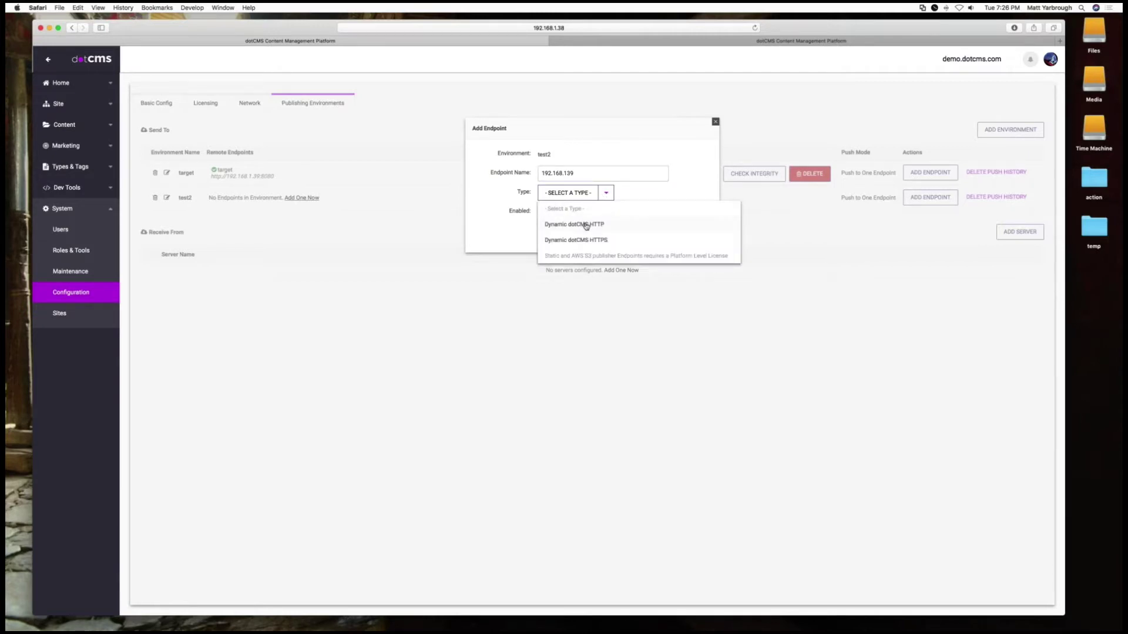
click(585, 224)
click(592, 213)
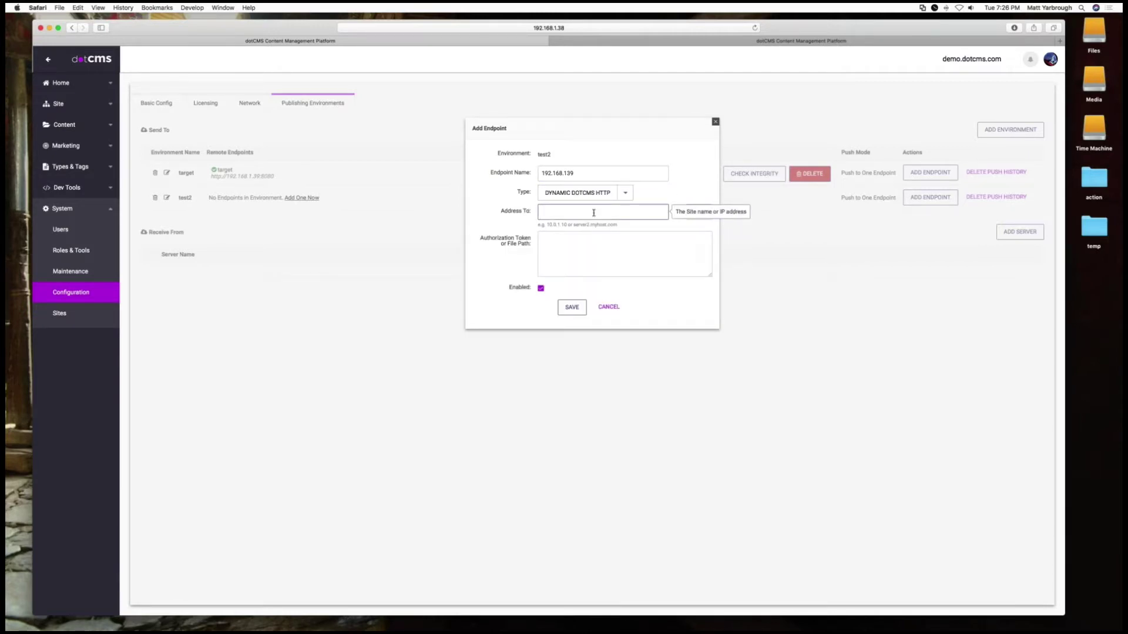
text(192.168.)
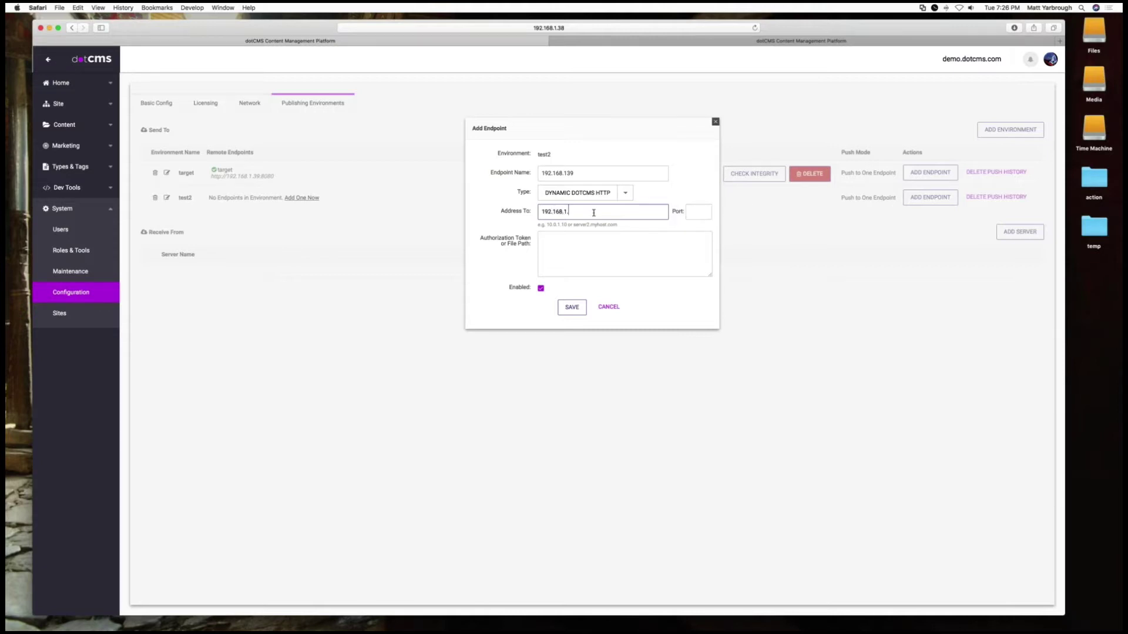
text(1.39)
key(shift+Tab)
text(t)
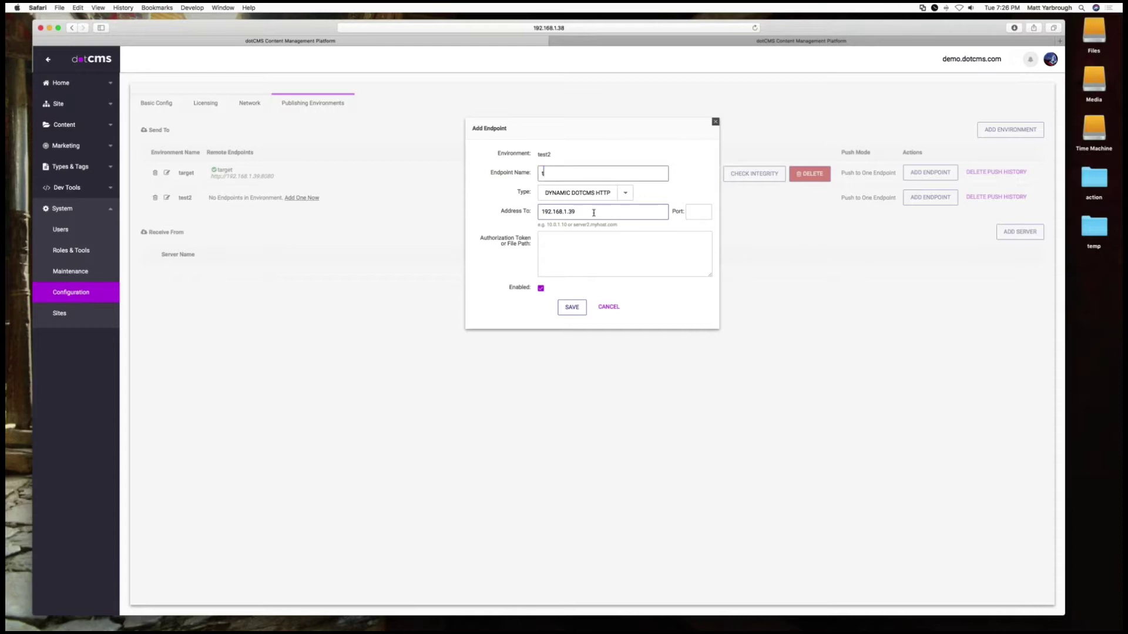
text(arget2)
key(Tab)
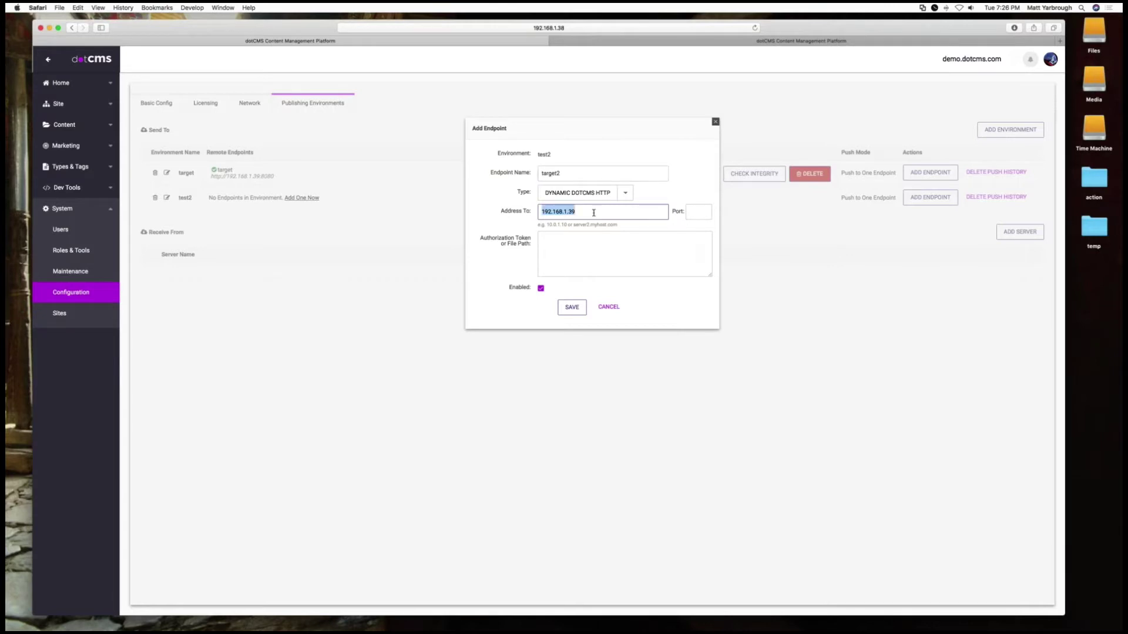
key(Tab)
text(8080)
key(Tab)
text(1)
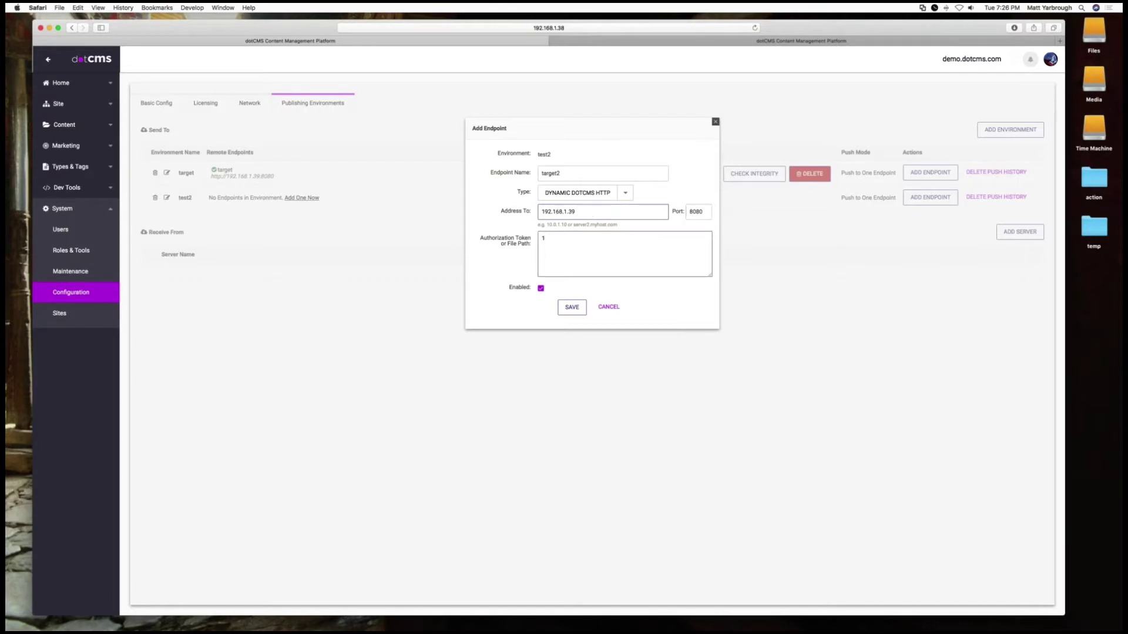
click(572, 307)
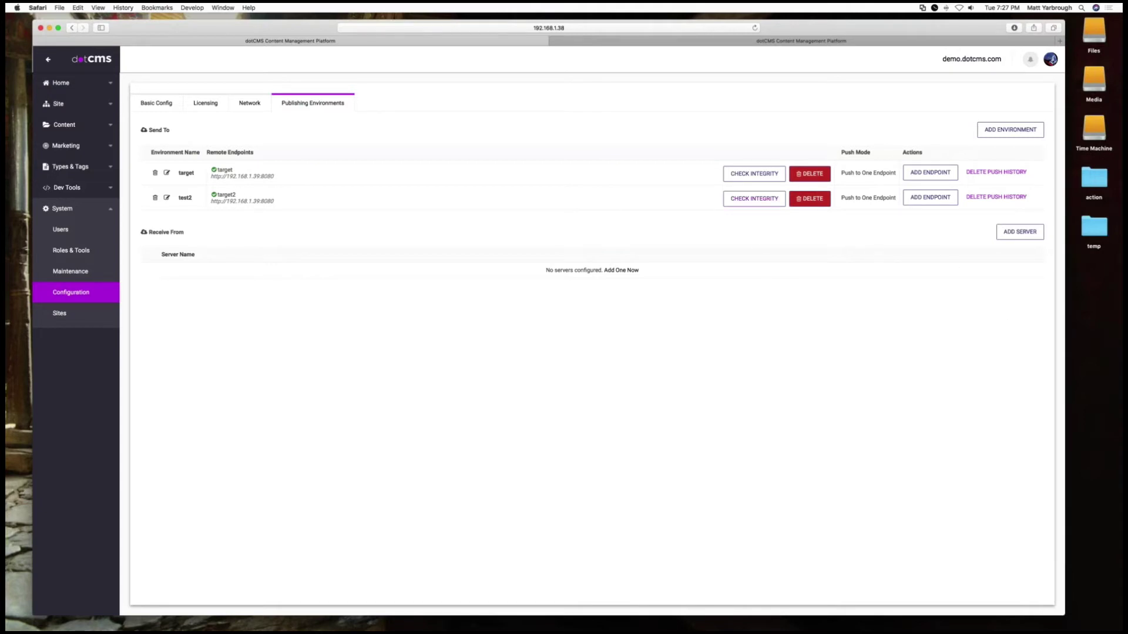
Run Check Integrity on the test2 environment
click(743, 202)
click(59, 104)
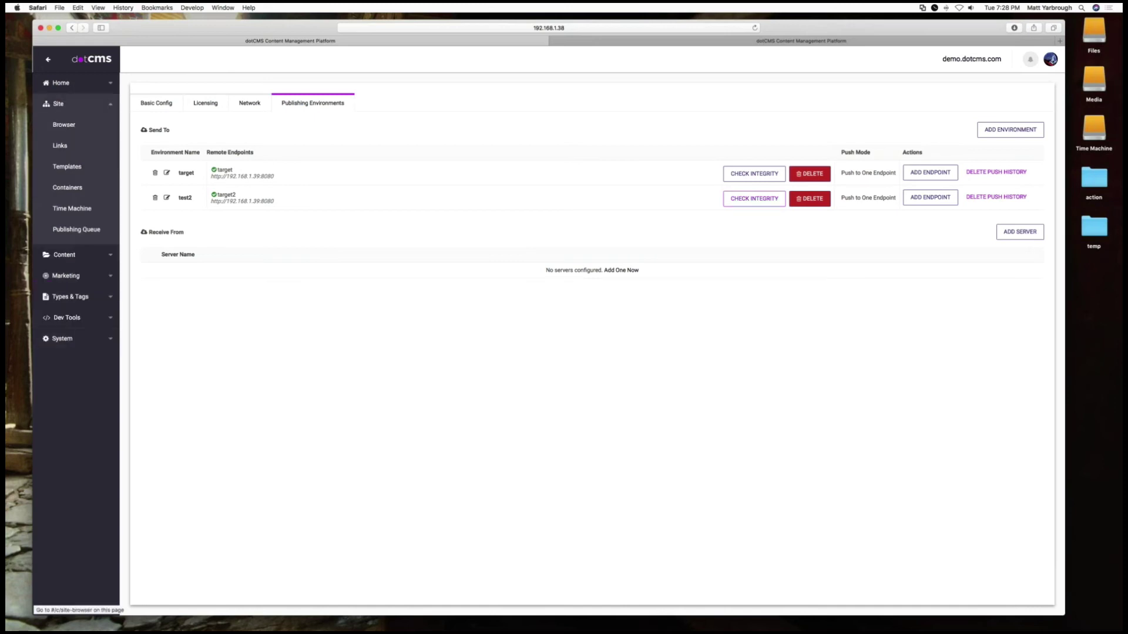
click(79, 231)
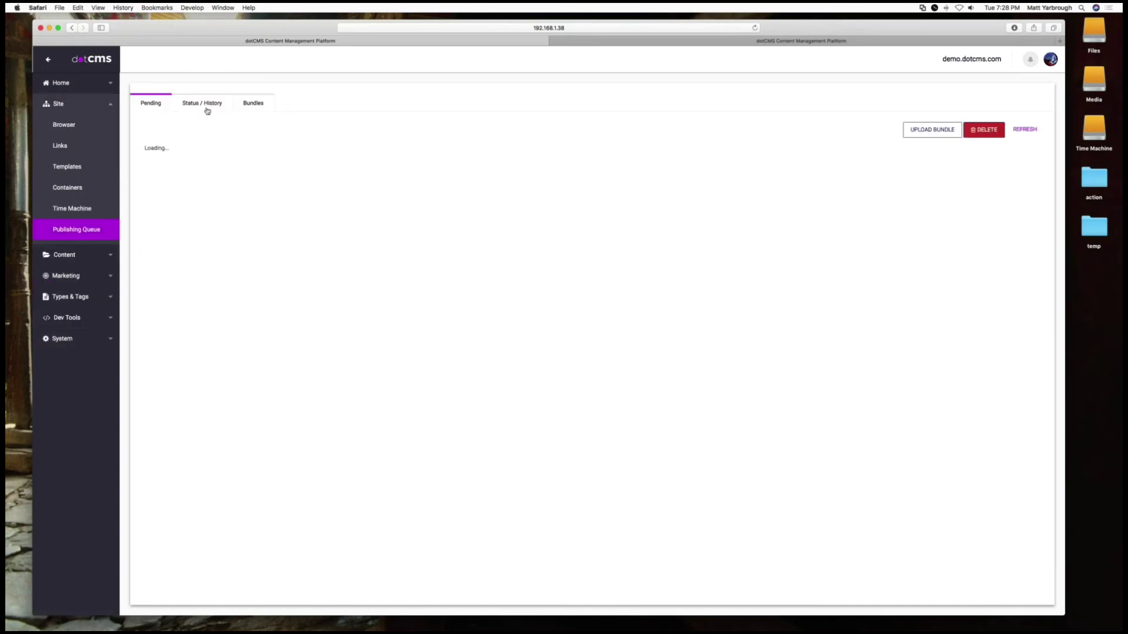
click(207, 110)
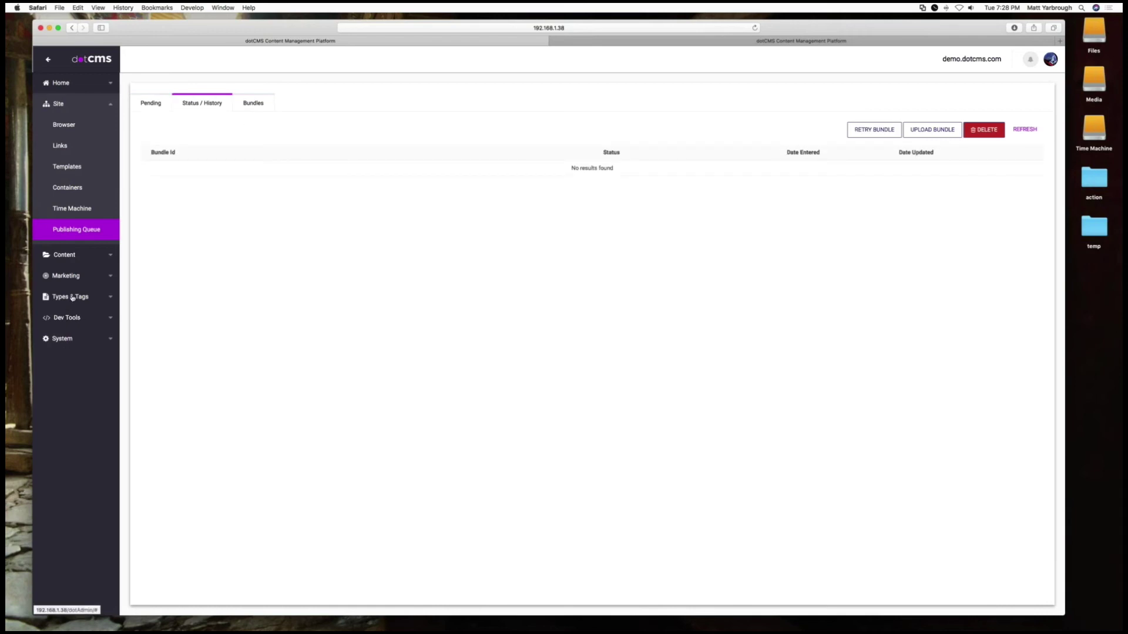
click(66, 338)
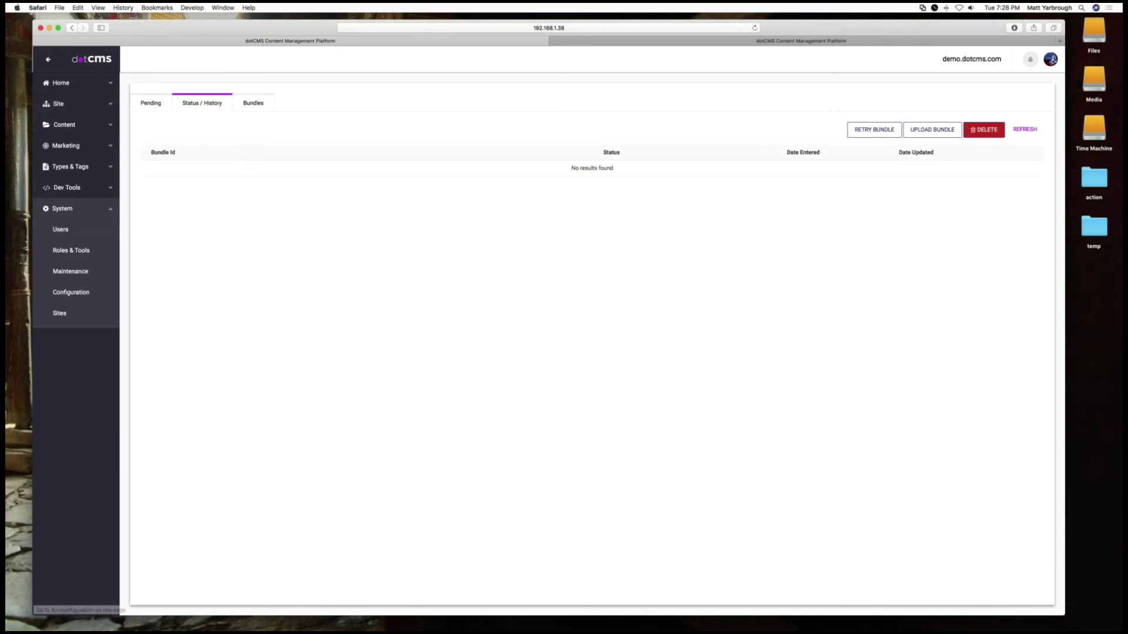
click(76, 291)
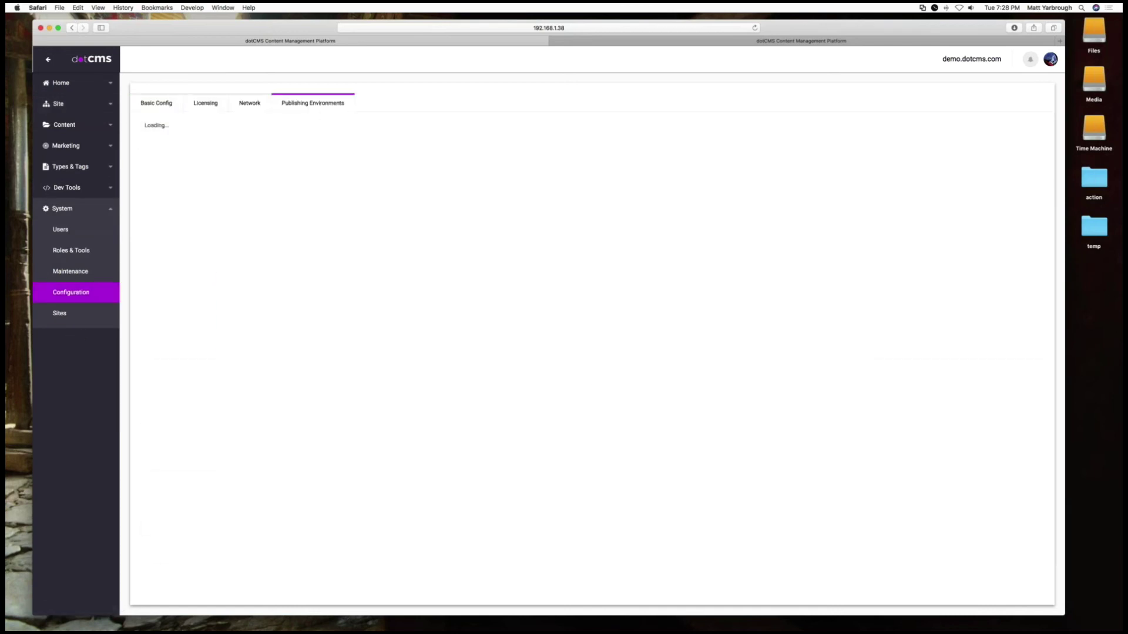
Rerun Check Integrity on the test2 environment
click(758, 199)
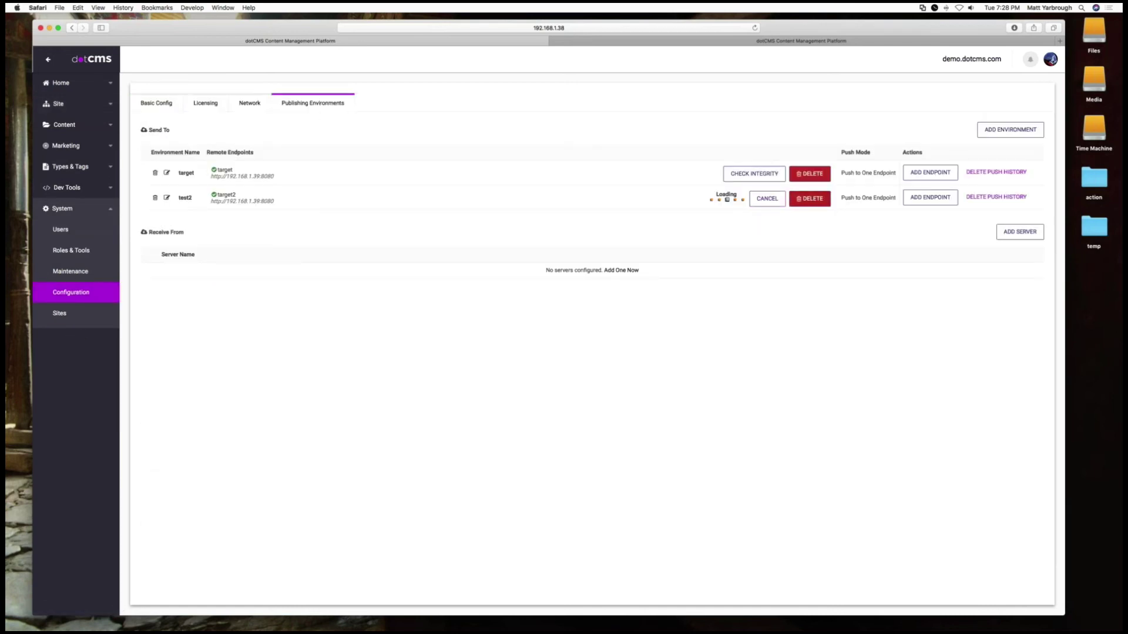